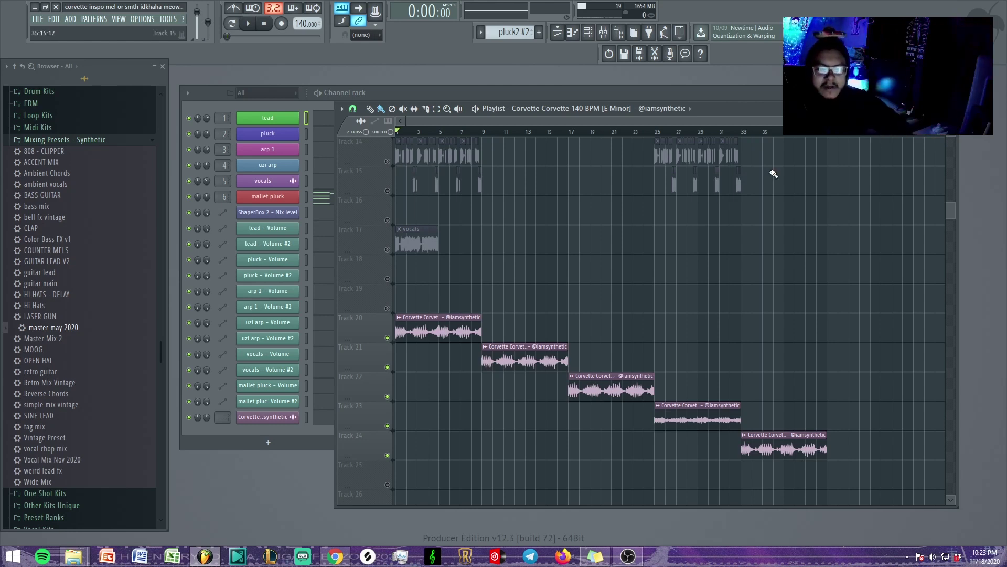
Step: Review the full playlist arrangement, from the volume automation and pattern tracks to the audio clips on Tracks 20 to 24
{"action": "scroll", "coordinate": [652, 349], "scroll_direction": "up", "scroll_amount": 5}
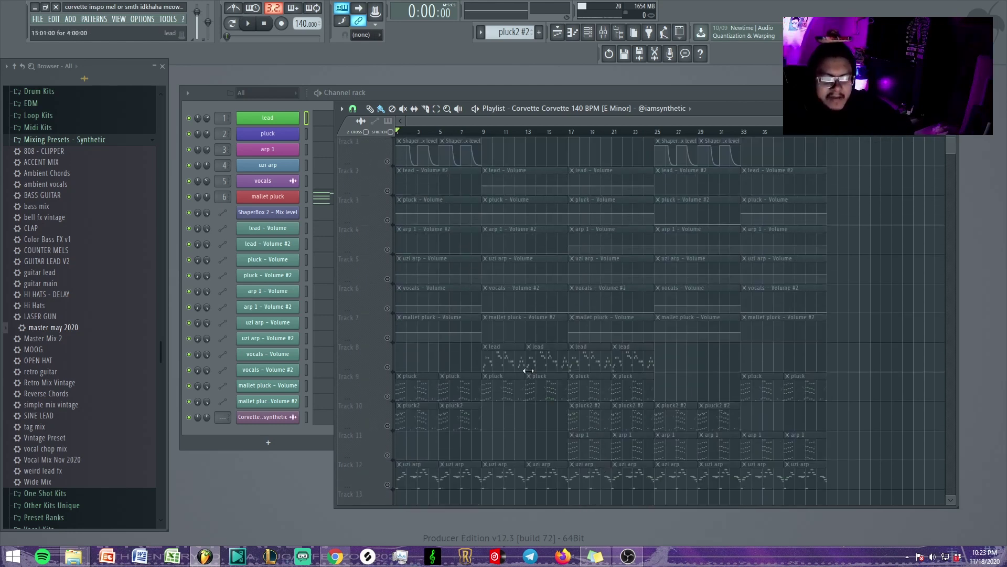
{"action": "scroll", "coordinate": [528, 370], "scroll_direction": "down", "scroll_amount": 4}
{"action": "scroll", "coordinate": [409, 317], "scroll_direction": "up", "scroll_amount": 2}
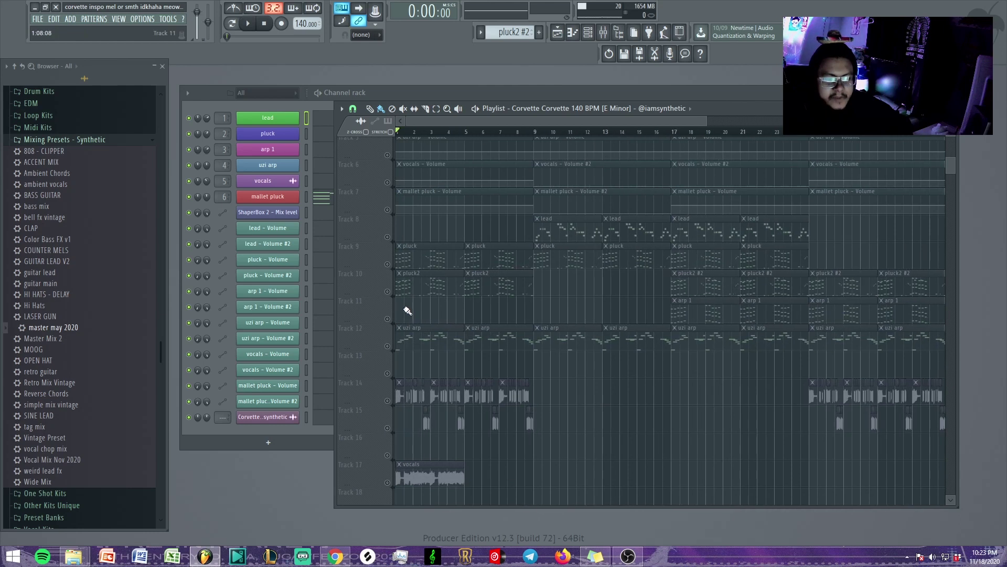
{"action": "scroll", "coordinate": [408, 310], "scroll_direction": "down", "scroll_amount": 2}
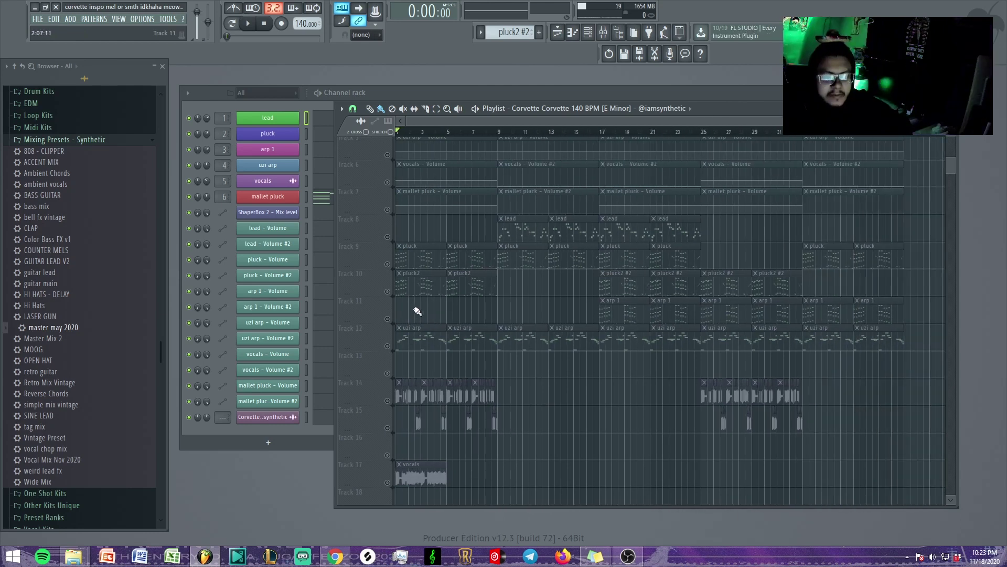
{"action": "scroll", "coordinate": [420, 315], "scroll_direction": "down", "scroll_amount": 6}
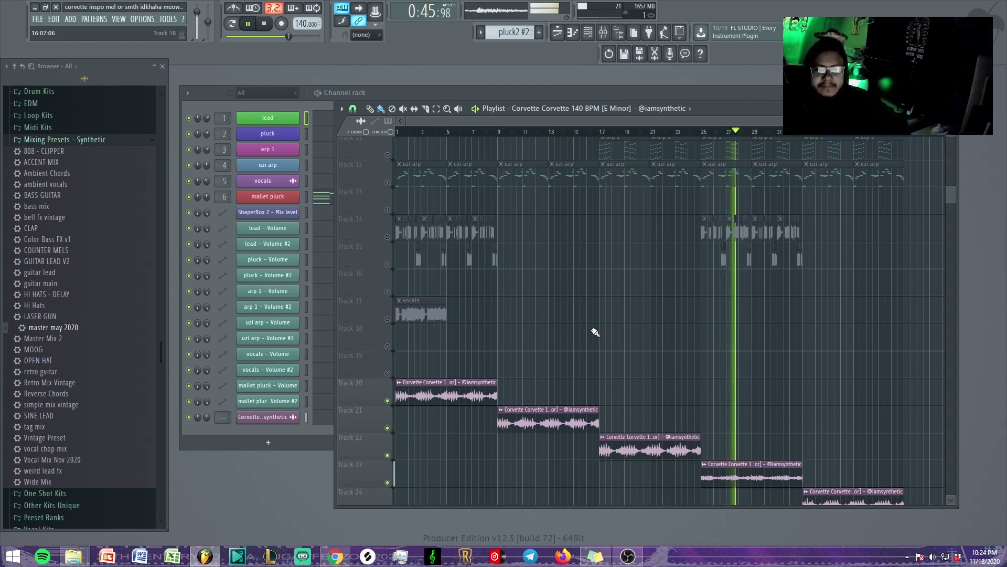
{"action": "scroll", "coordinate": [595, 332], "scroll_direction": "down", "scroll_amount": 3}
{"action": "scroll", "coordinate": [515, 329], "scroll_direction": "down", "scroll_amount": 3}
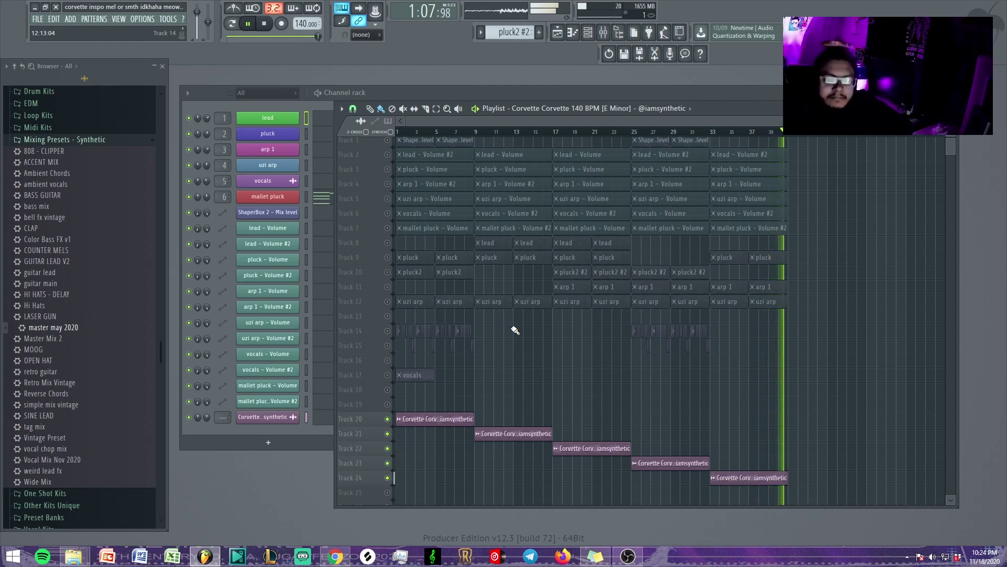
Step: Stop playback, turn the muted playlist tracks back on, and solo the pluck patterns on Track 9
{"action": "key", "text": "space"}
{"action": "right_click", "coordinate": [387, 420]}
{"action": "right_click", "coordinate": [387, 420]}
{"action": "scroll", "coordinate": [346, 245], "scroll_direction": "up", "scroll_amount": 2}
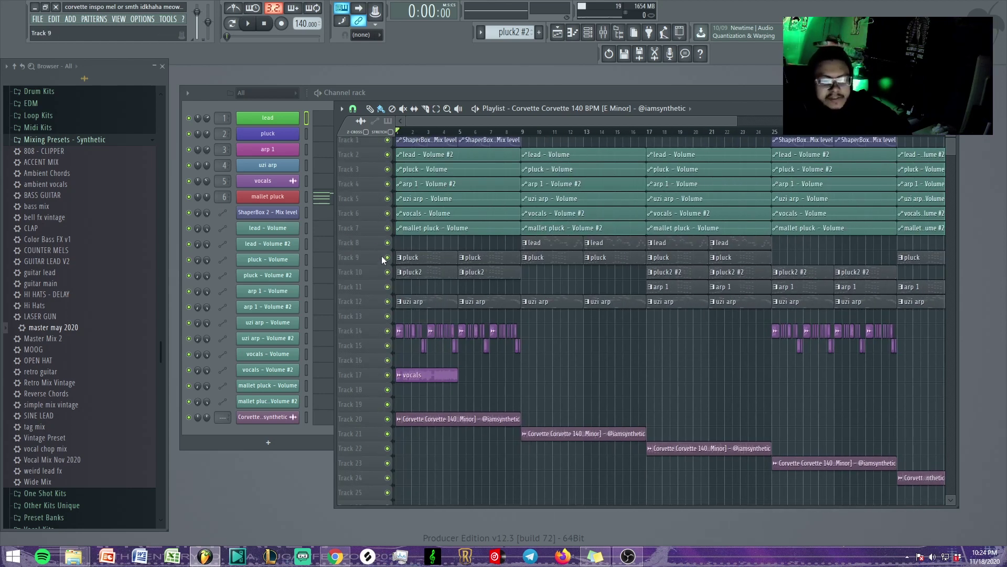
{"action": "right_click", "coordinate": [387, 257]}
{"action": "scroll", "coordinate": [388, 257], "scroll_direction": "up", "scroll_amount": 2}
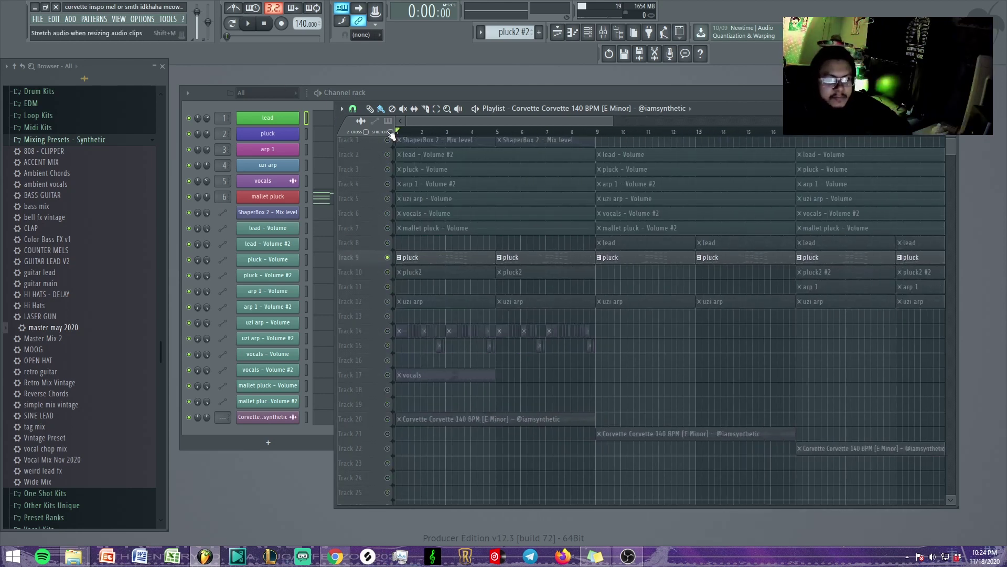
Step: Set the playlist time selection from bar 1 to bar 9 and open the pluck pattern in the piano roll
{"action": "left_click_drag", "start_coordinate": [405, 136], "coordinate": [595, 147]}
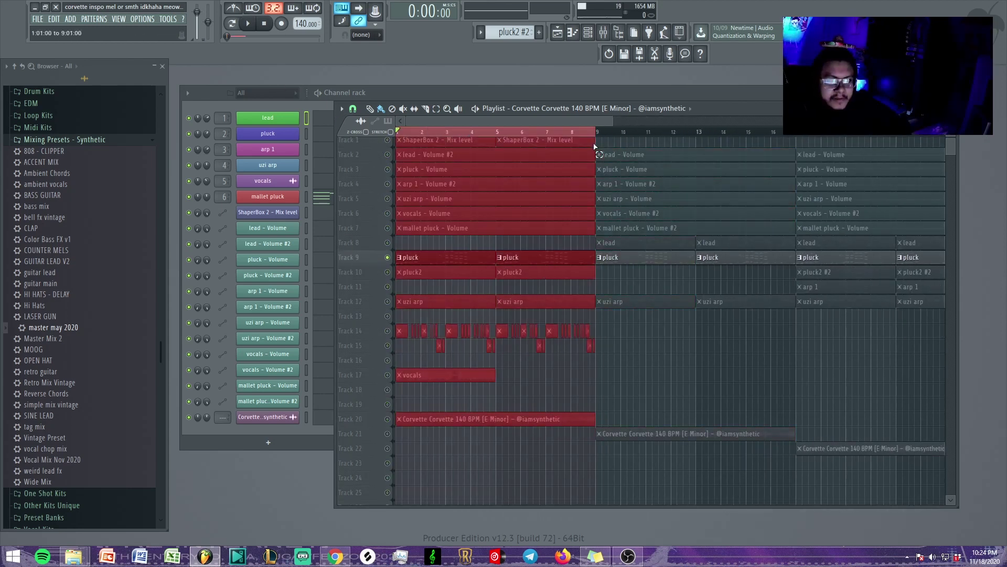
{"action": "left_click", "coordinate": [504, 225]}
{"action": "scroll", "coordinate": [504, 225], "scroll_direction": "up", "scroll_amount": 2}
{"action": "double_click", "coordinate": [454, 260]}
{"action": "scroll", "coordinate": [461, 267], "scroll_direction": "down", "scroll_amount": 3}
{"action": "scroll", "coordinate": [464, 264], "scroll_direction": "up", "scroll_amount": 1}
Step: Play the pluck pattern, stop it, and examine its low notes around C3 to E3 in the piano roll
{"action": "key", "text": "space"}
{"action": "scroll", "coordinate": [456, 300], "scroll_direction": "down", "scroll_amount": 1}
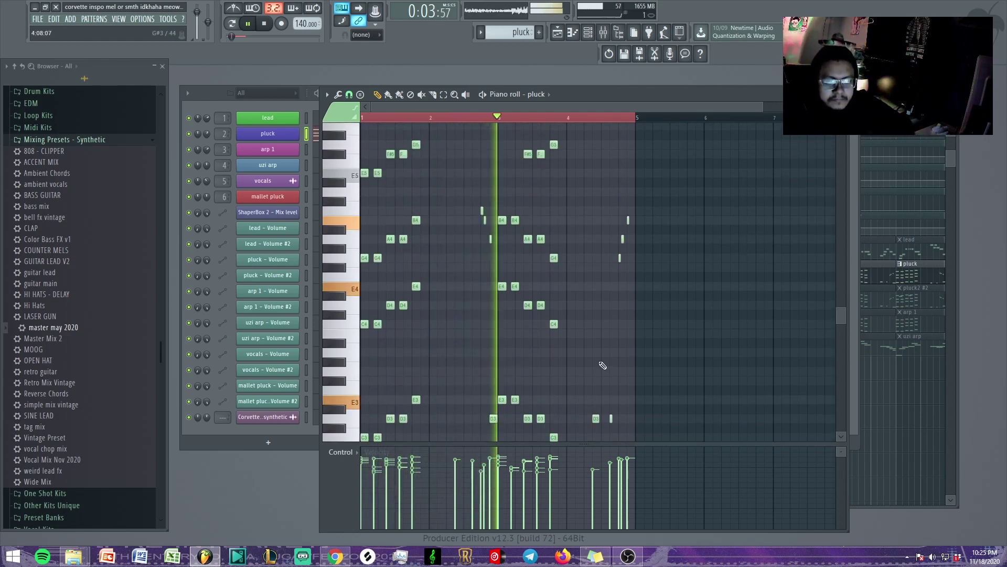
{"action": "scroll", "coordinate": [604, 354], "scroll_direction": "up", "scroll_amount": 3}
{"action": "scroll", "coordinate": [603, 350], "scroll_direction": "down", "scroll_amount": 4}
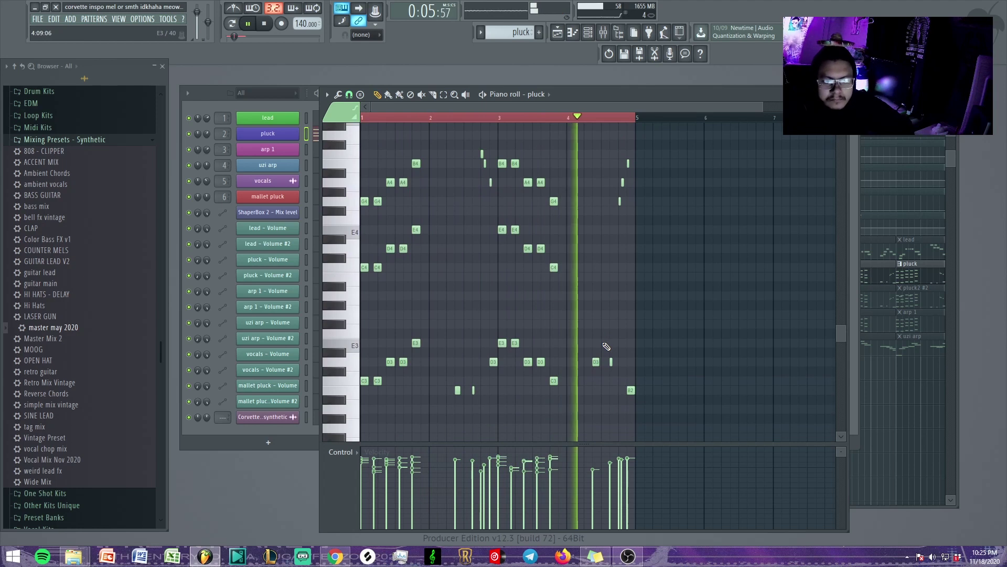
{"action": "key", "text": "space"}
{"action": "scroll", "coordinate": [385, 363], "scroll_direction": "up", "scroll_amount": 2}
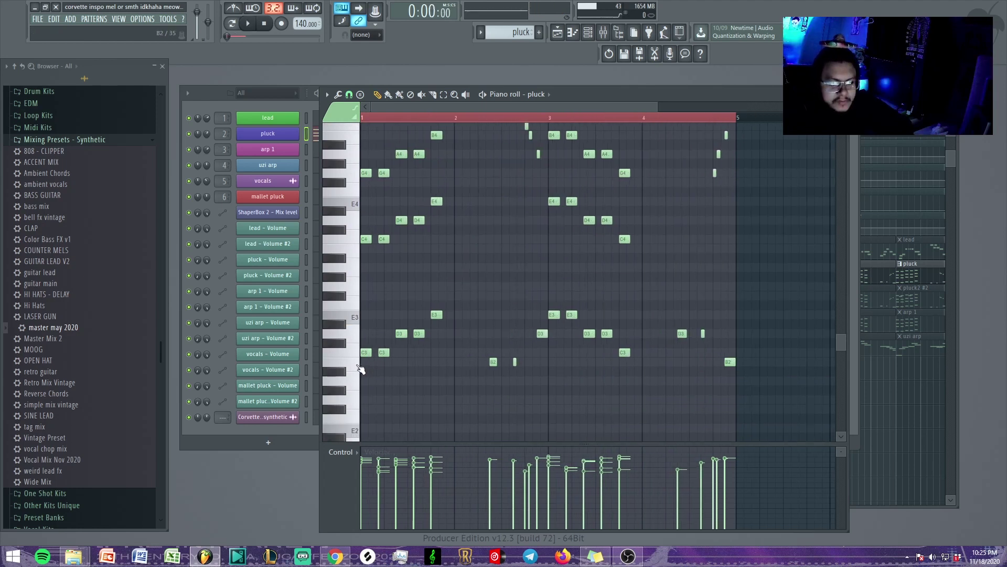
{"action": "scroll", "coordinate": [360, 358], "scroll_direction": "up", "scroll_amount": 2}
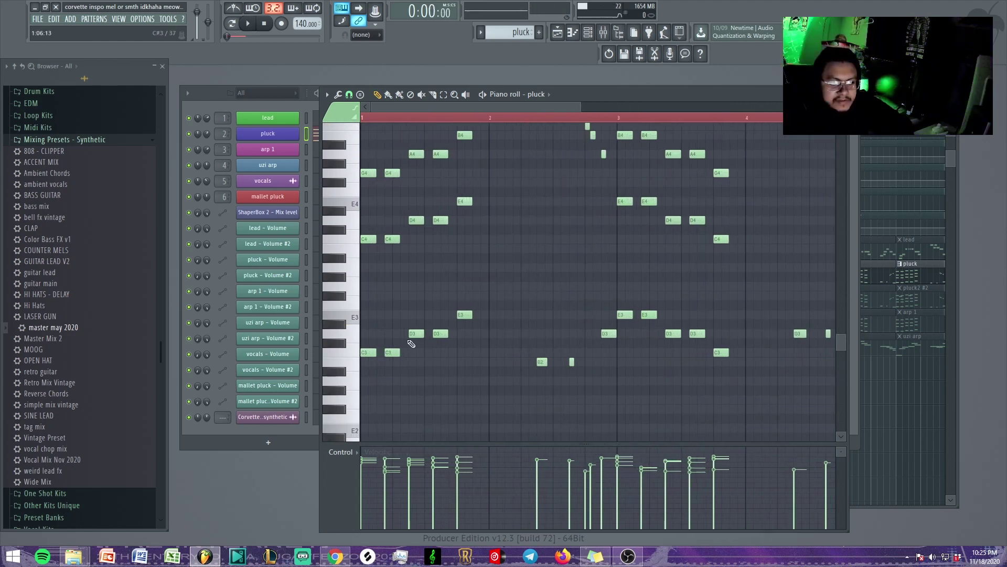
{"action": "scroll", "coordinate": [569, 311], "scroll_direction": "down", "scroll_amount": 1}
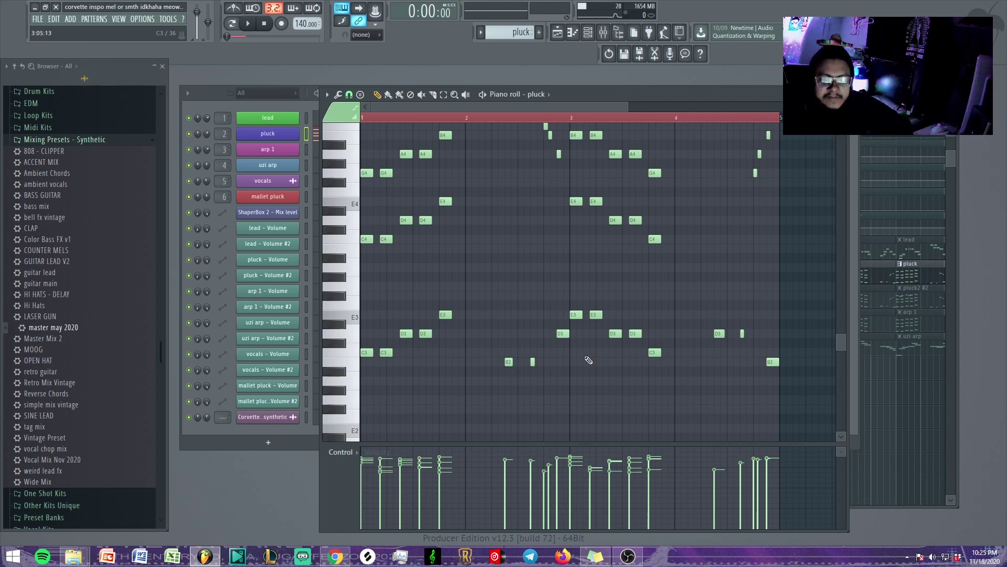
Step: Replay the pluck pattern and examine its stacked chord notes from the C4 octave up to the top melody
{"action": "scroll", "coordinate": [588, 360], "scroll_direction": "up", "scroll_amount": 1}
{"action": "key", "text": "space"}
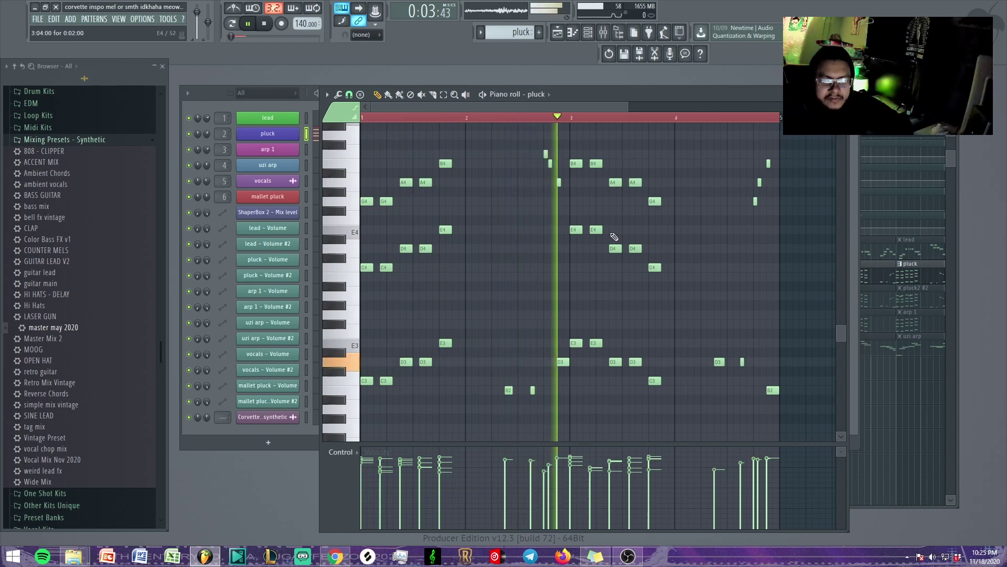
{"action": "scroll", "coordinate": [748, 210], "scroll_direction": "up", "scroll_amount": 2}
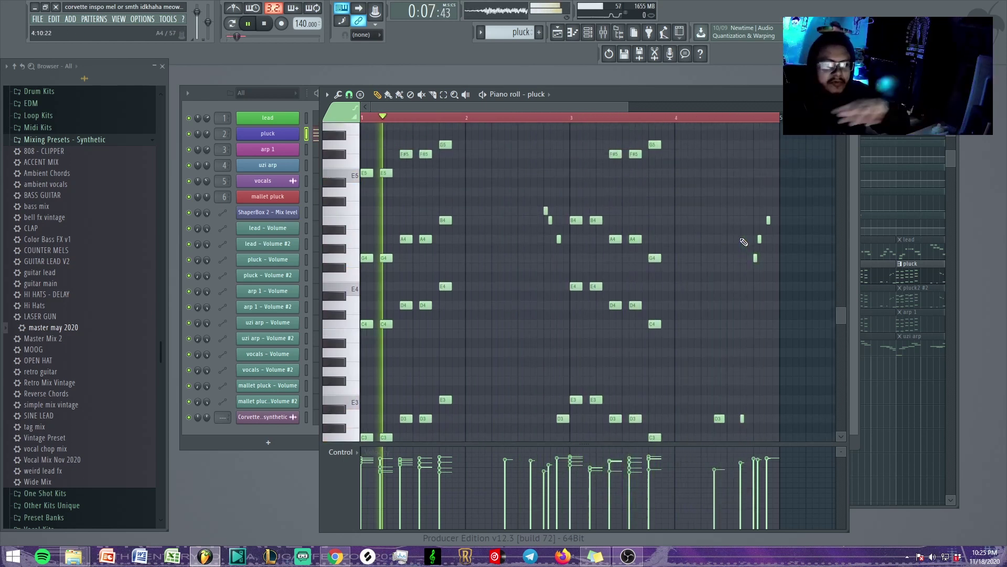
{"action": "scroll", "coordinate": [734, 242], "scroll_direction": "down", "scroll_amount": 1}
{"action": "key", "text": "space"}
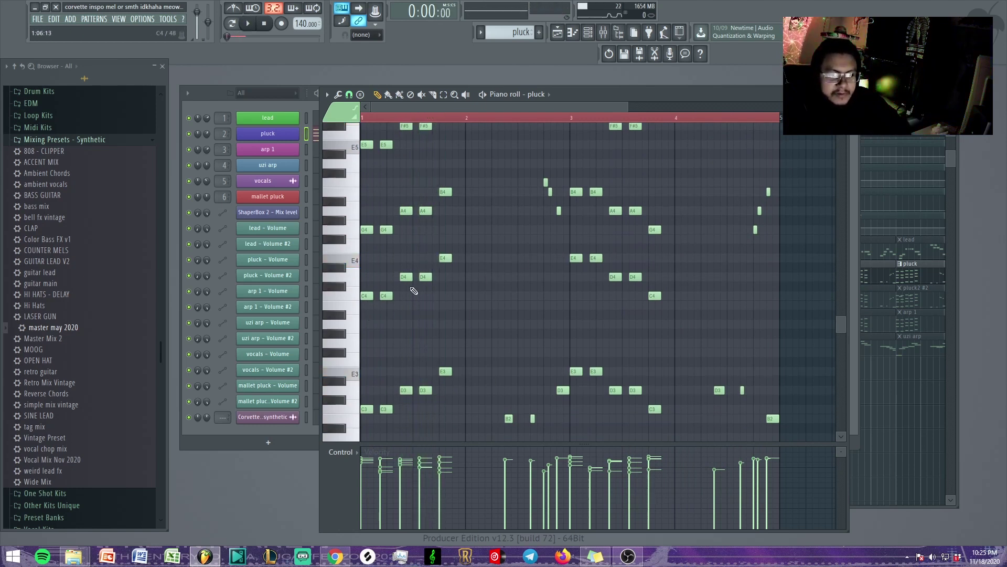
{"action": "scroll", "coordinate": [456, 270], "scroll_direction": "up", "scroll_amount": 1}
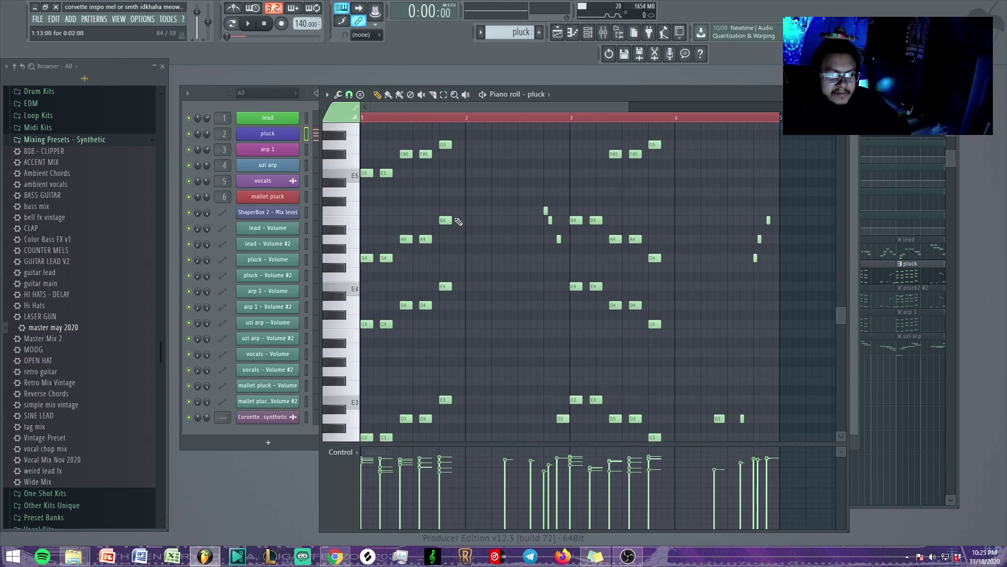
{"action": "scroll", "coordinate": [409, 240], "scroll_direction": "up", "scroll_amount": 3}
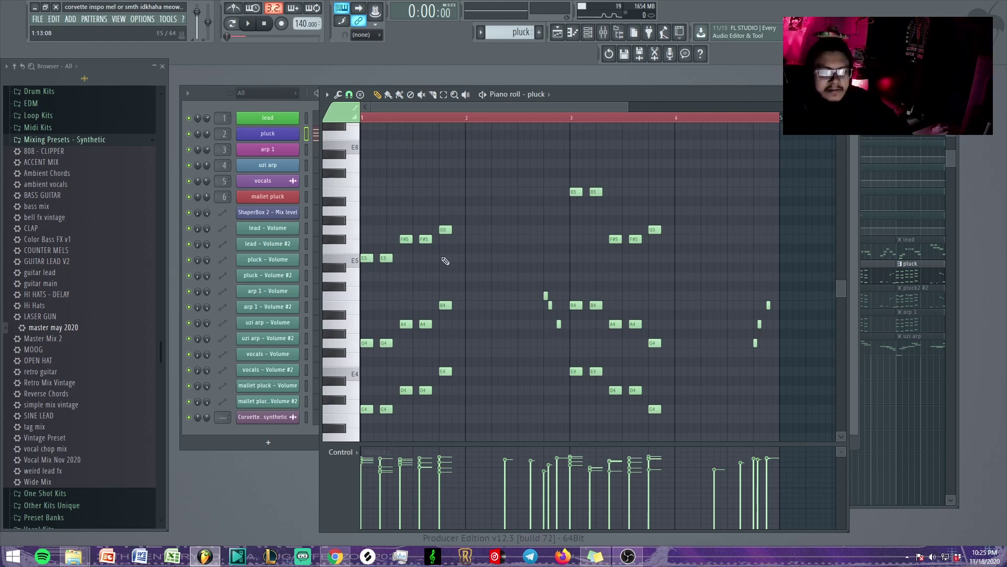
{"action": "key", "text": "space"}
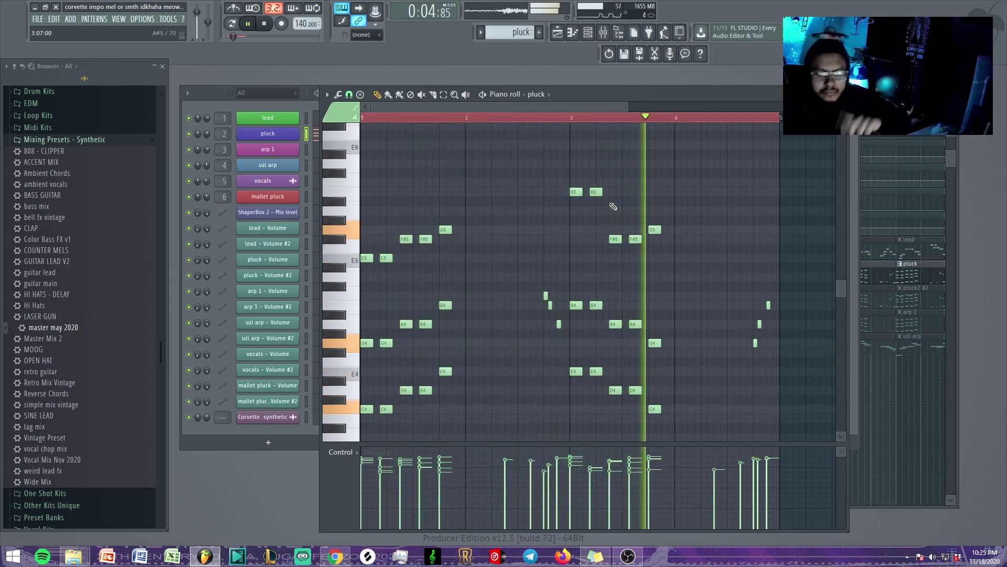
{"action": "key", "text": "space"}
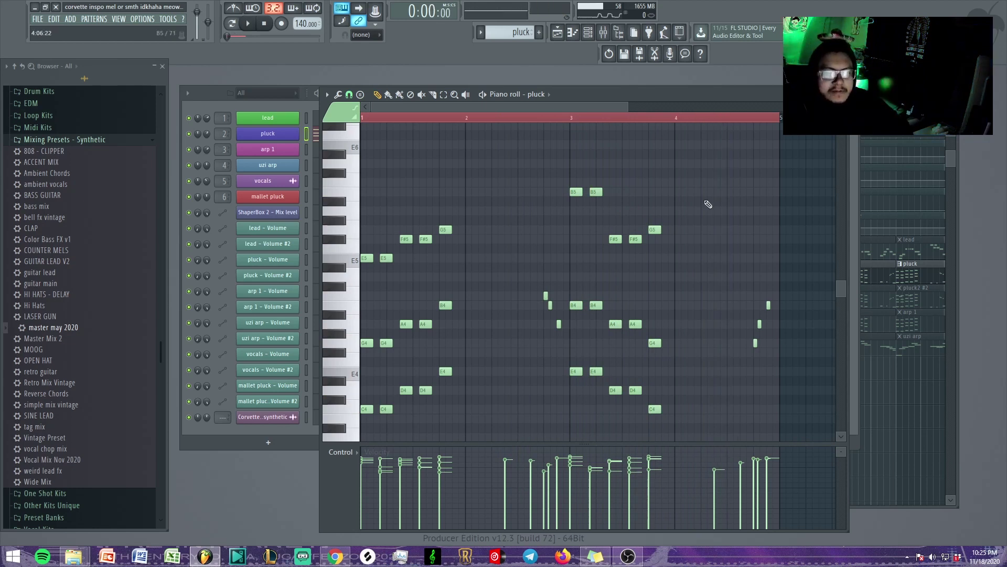
Step: Close the piano roll and view the pluck channel's Serum instrument with its Pluck - Hyperpop preset
{"action": "scroll", "coordinate": [729, 184], "scroll_direction": "down", "scroll_amount": 5}
{"action": "left_click", "coordinate": [841, 94]}
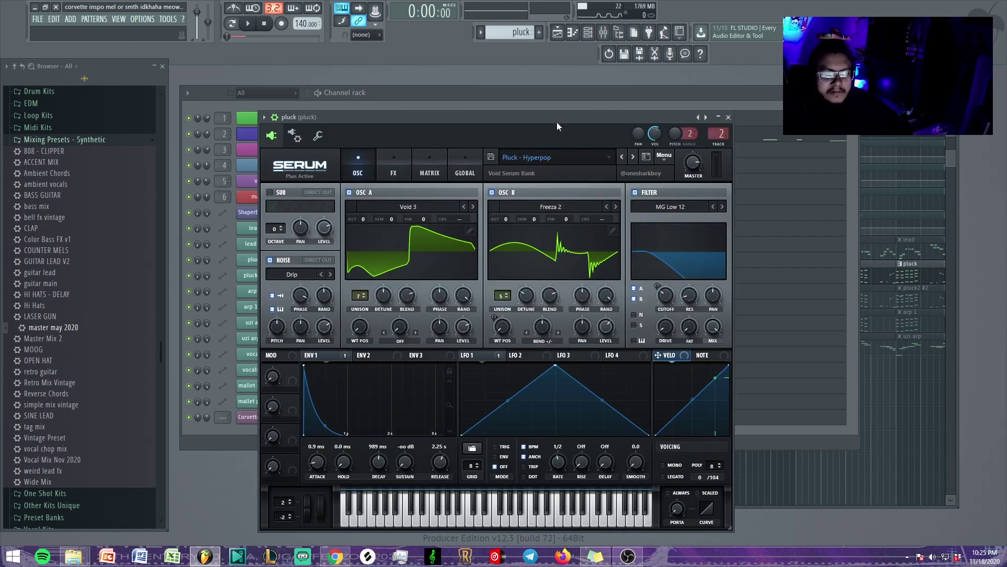
{"action": "left_click_drag", "start_coordinate": [556, 121], "coordinate": [577, 107]}
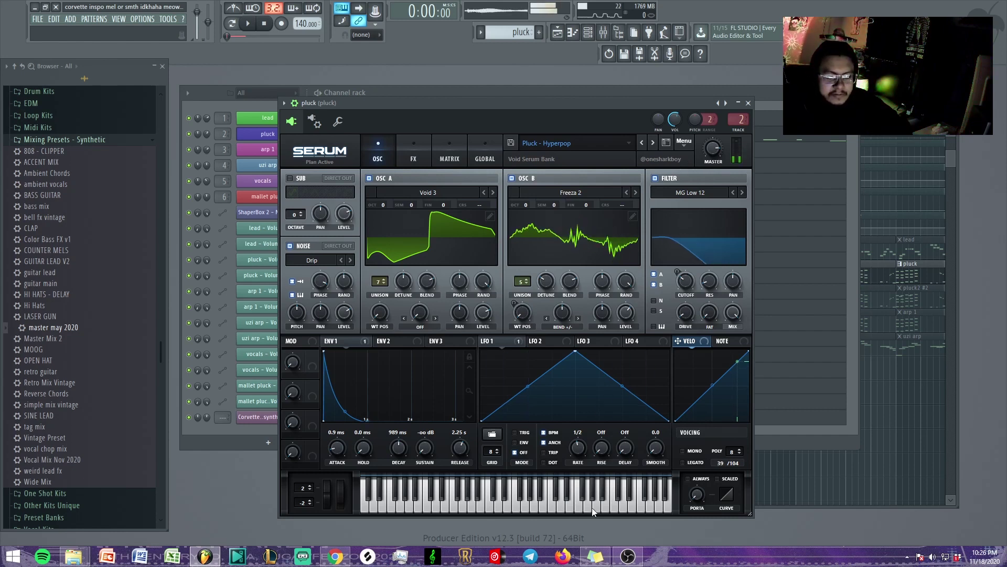
{"action": "key", "text": "Escape"}
Step: Open the mallet pluck notes of the pluck2 pattern from the playlist, play them, and briefly check the channel's instrument
{"action": "key", "text": "F5"}
{"action": "left_click", "coordinate": [398, 307]}
{"action": "double_click", "coordinate": [418, 293]}
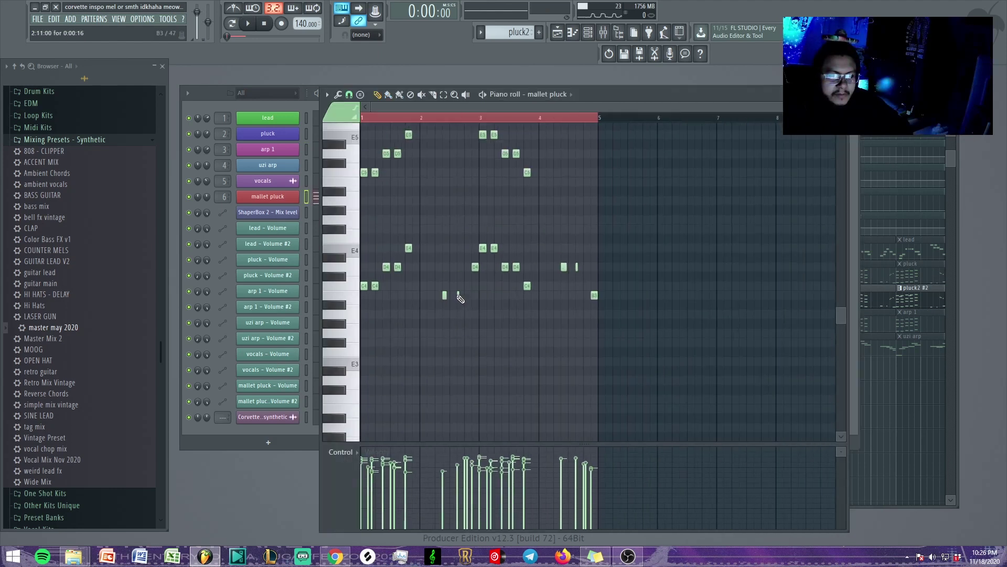
{"action": "key", "text": "space"}
{"action": "scroll", "coordinate": [365, 318], "scroll_direction": "up", "scroll_amount": 3}
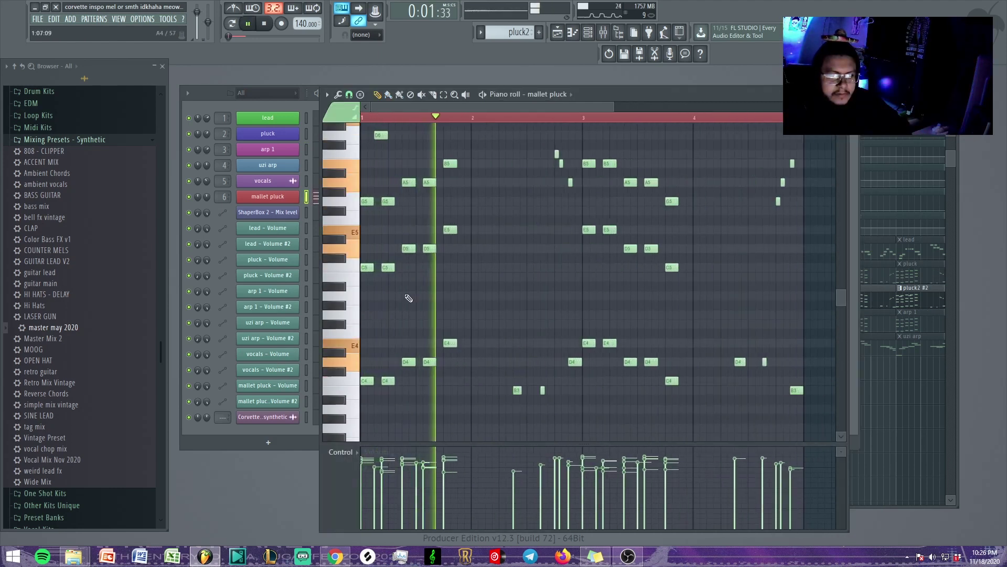
{"action": "left_click", "coordinate": [282, 198]}
{"action": "key", "text": "Escape"}
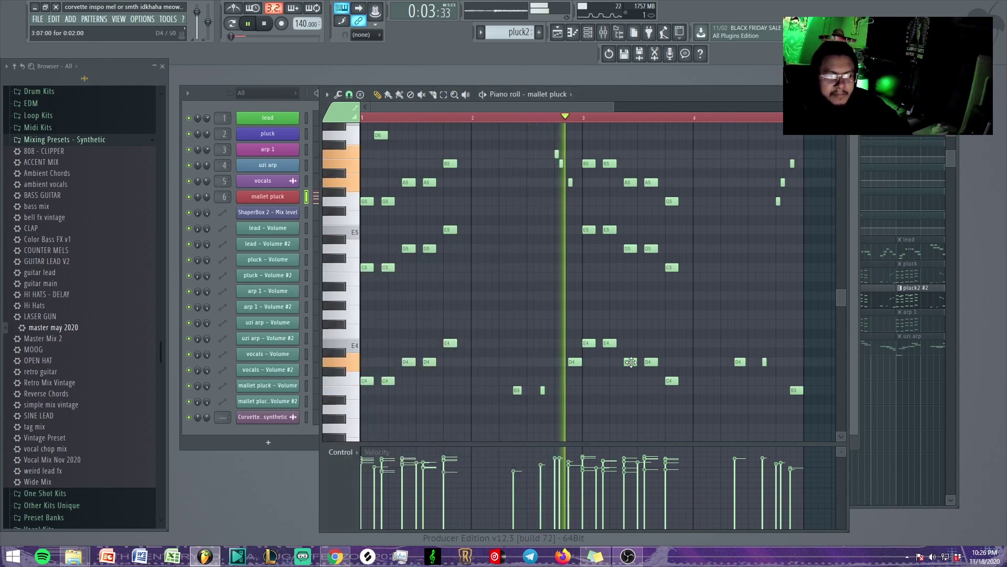
Step: Examine the mallet pluck's low and high chord notes across the four bars while the pattern plays
{"action": "scroll", "coordinate": [632, 366], "scroll_direction": "down", "scroll_amount": 2}
{"action": "scroll", "coordinate": [637, 370], "scroll_direction": "up", "scroll_amount": 4}
{"action": "scroll", "coordinate": [662, 365], "scroll_direction": "down", "scroll_amount": 3}
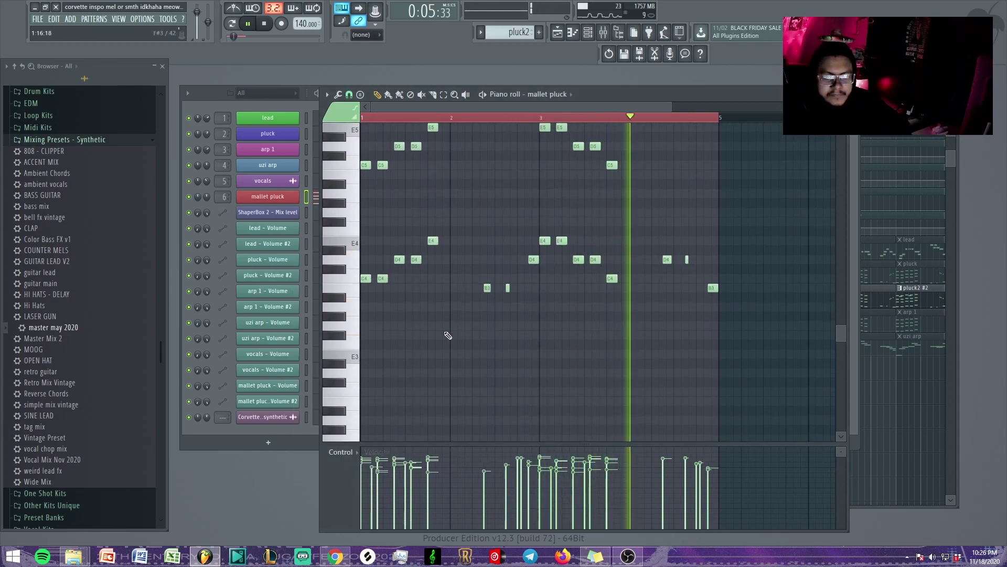
{"action": "scroll", "coordinate": [703, 268], "scroll_direction": "down", "scroll_amount": 3}
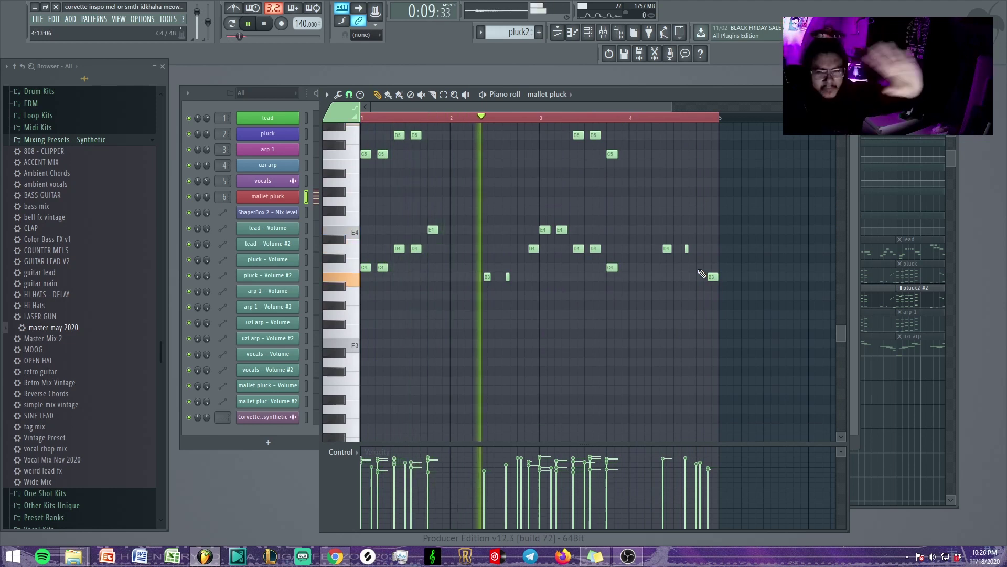
{"action": "scroll", "coordinate": [686, 283], "scroll_direction": "up", "scroll_amount": 6}
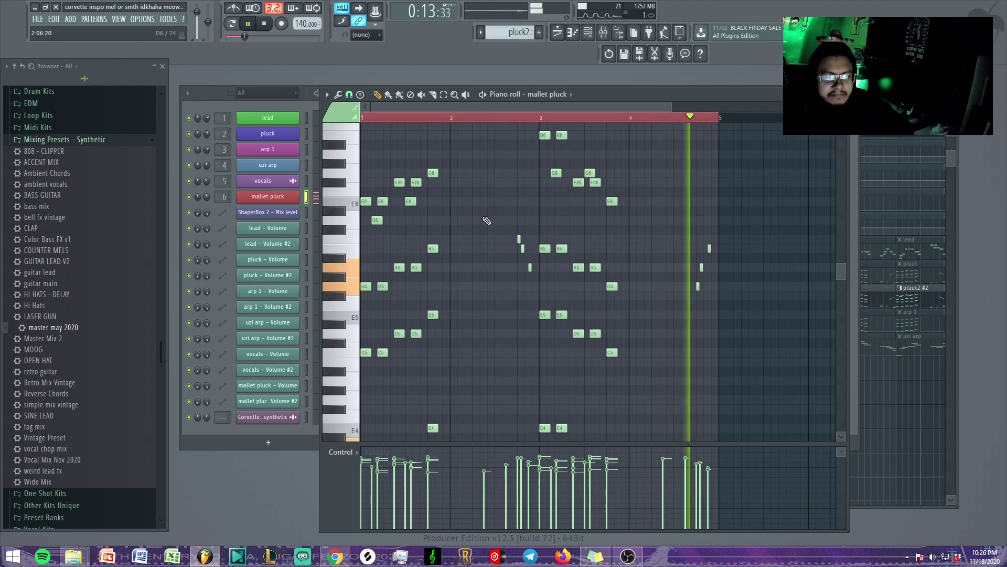
{"action": "scroll", "coordinate": [486, 220], "scroll_direction": "down", "scroll_amount": 2}
{"action": "scroll", "coordinate": [486, 220], "scroll_direction": "up", "scroll_amount": 1}
Step: Restart the pluck2 pattern and examine the extra melody notes between the chords around D6 and E6
{"action": "key", "text": "space"}
{"action": "scroll", "coordinate": [377, 224], "scroll_direction": "up", "scroll_amount": 2}
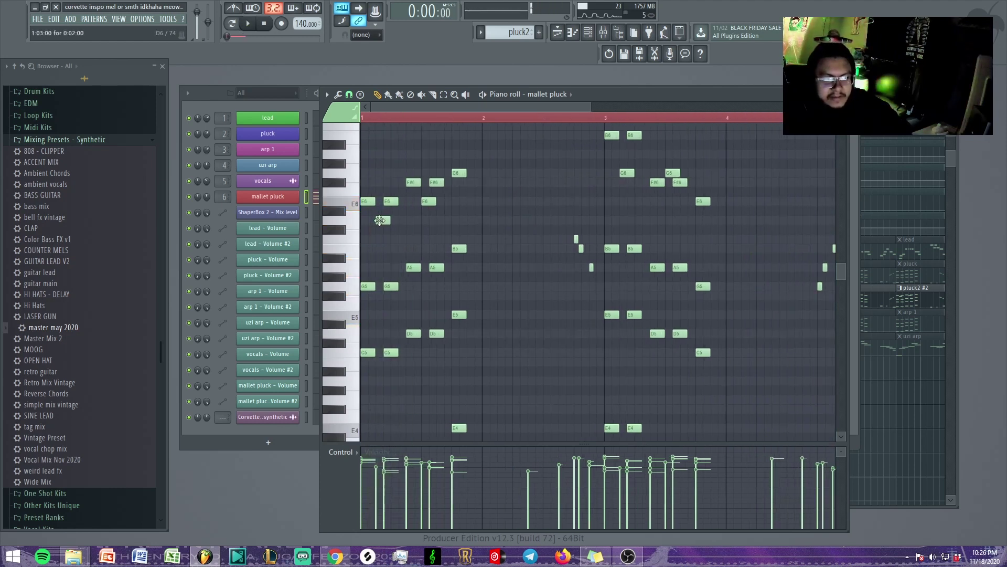
{"action": "key", "text": "space"}
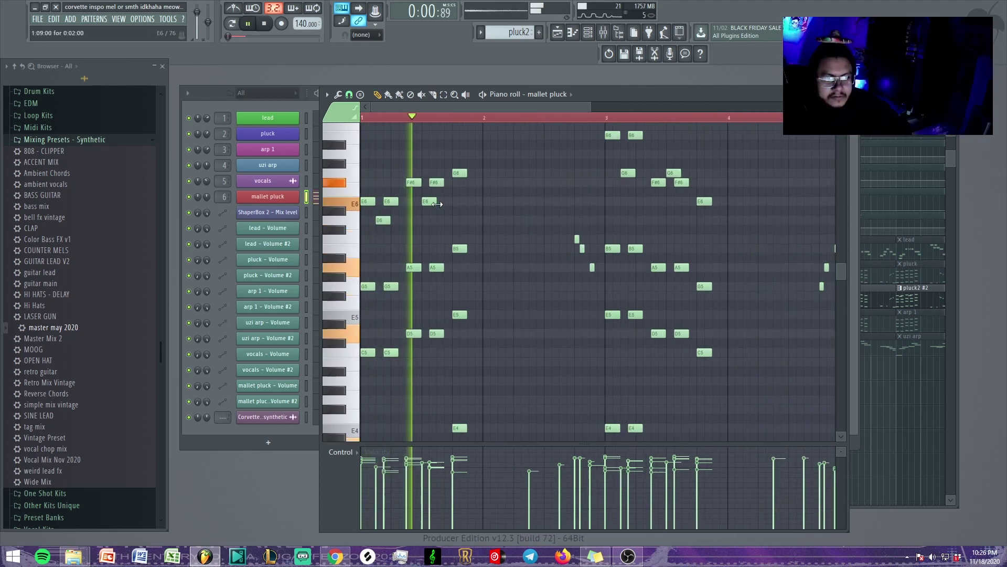
{"action": "scroll", "coordinate": [562, 241], "scroll_direction": "down", "scroll_amount": 1}
{"action": "scroll", "coordinate": [562, 241], "scroll_direction": "up", "scroll_amount": 2}
{"action": "scroll", "coordinate": [604, 241], "scroll_direction": "up", "scroll_amount": 1}
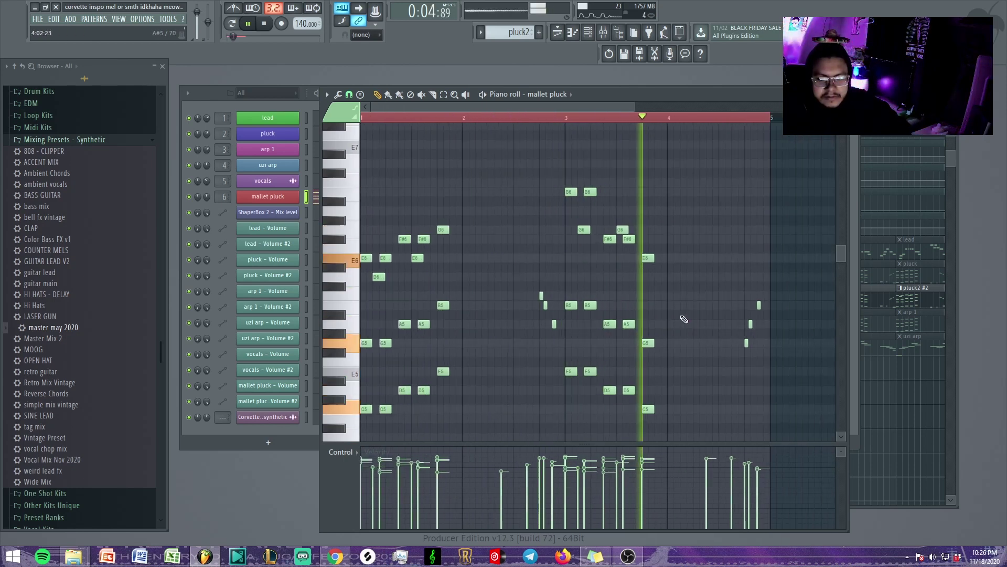
Step: Return to the playlist, solo the uzi arp patterns on Track 12, and select the uzi arp pattern
{"action": "key", "text": "F7"}
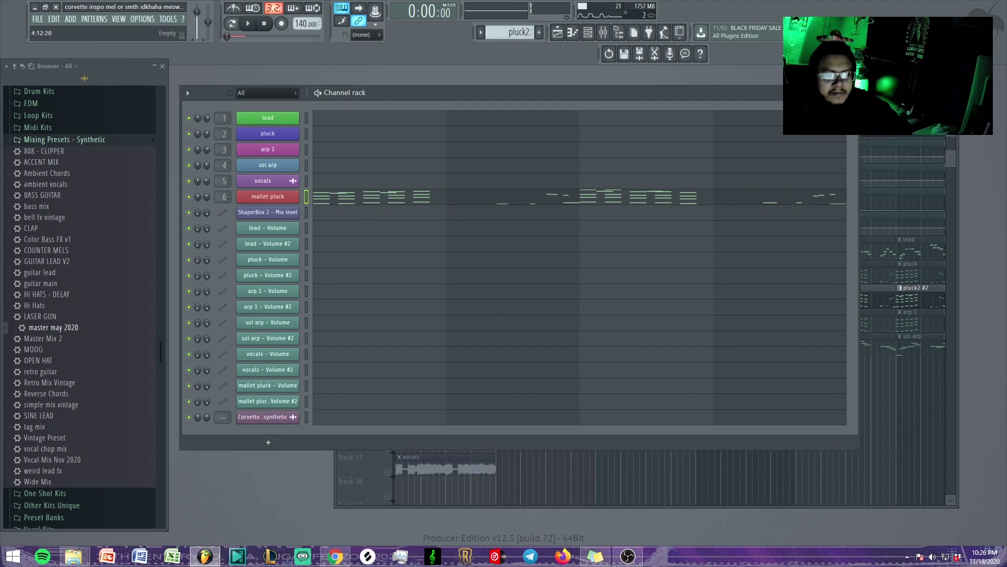
{"action": "key", "text": "F5"}
{"action": "scroll", "coordinate": [441, 303], "scroll_direction": "down", "scroll_amount": 3}
{"action": "right_click", "coordinate": [389, 279]}
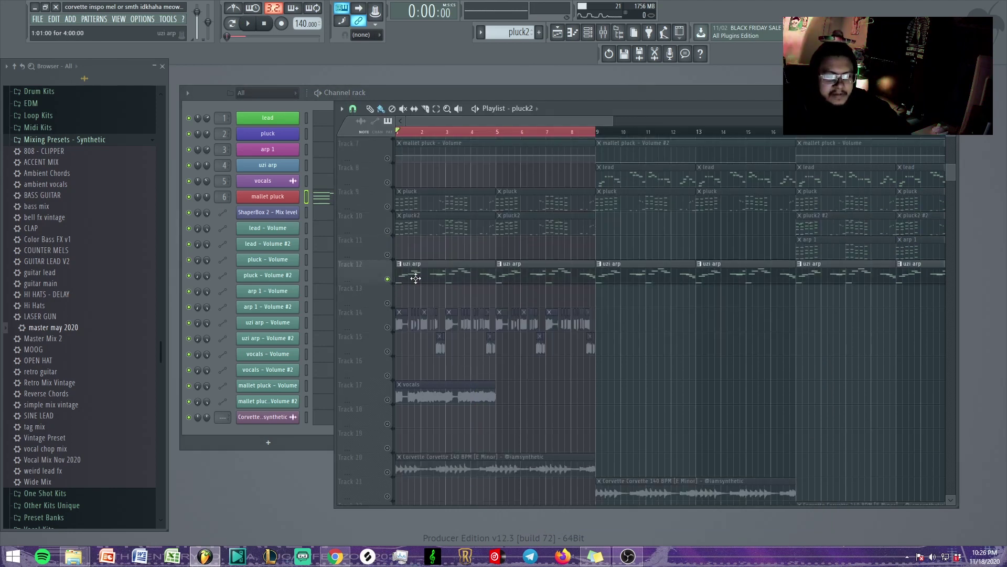
{"action": "double_click", "coordinate": [415, 279]}
{"action": "key", "text": "F7"}
{"action": "key", "text": "F5"}
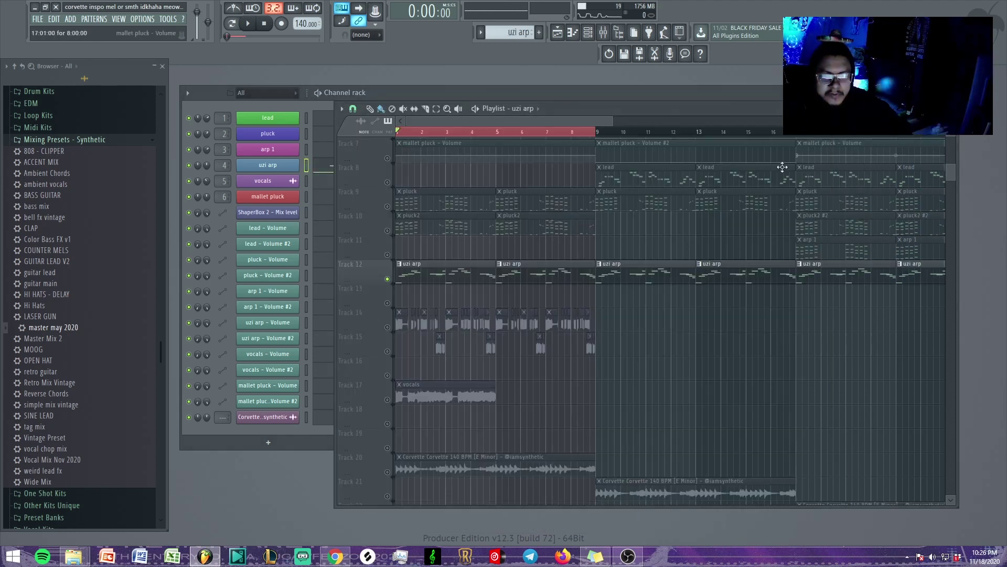
Step: Open the uzi arp channel's instrument and move its window clear of the channel rack
{"action": "scroll", "coordinate": [373, 175], "scroll_direction": "up", "scroll_amount": 2}
{"action": "left_click", "coordinate": [267, 165]}
{"action": "left_click_drag", "start_coordinate": [463, 158], "coordinate": [708, 135]}
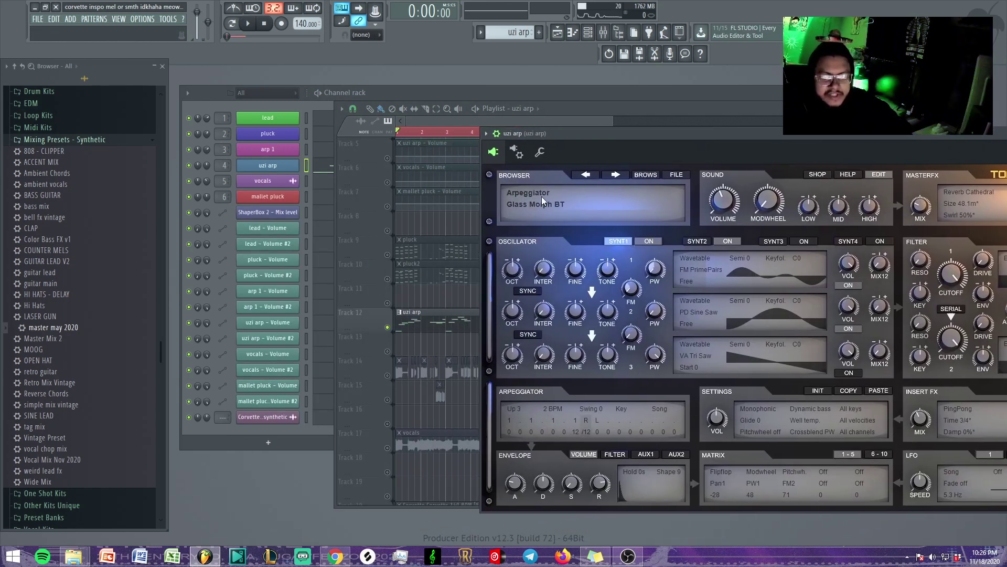
Step: Open the uzi arp pattern's notes, play the four bars through, and return to the playlist
{"action": "left_click_drag", "start_coordinate": [624, 106], "coordinate": [564, 101]}
{"action": "double_click", "coordinate": [404, 305]}
{"action": "key", "text": "space"}
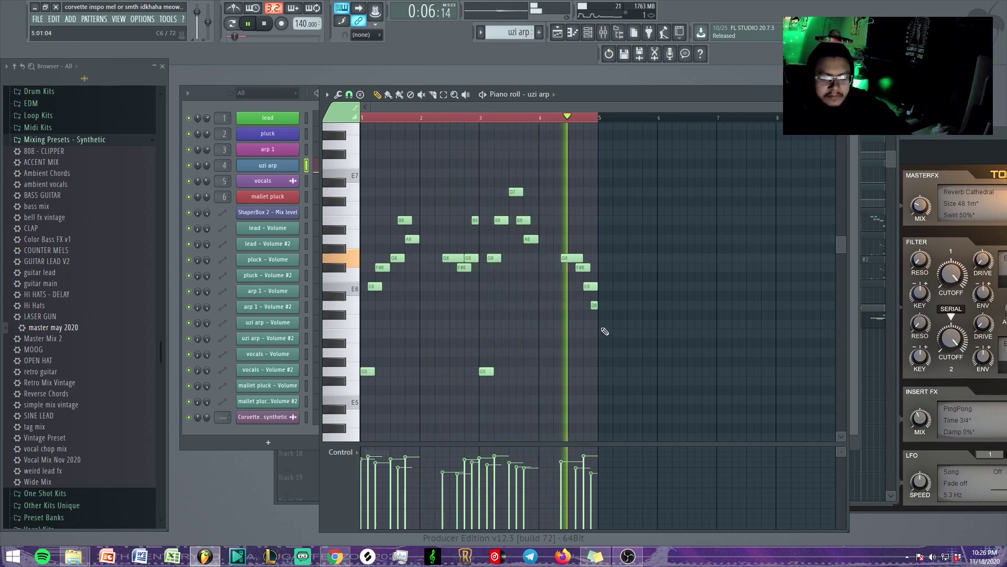
{"action": "left_click", "coordinate": [842, 95]}
{"action": "key", "text": "space"}
{"action": "left_click", "coordinate": [869, 118]}
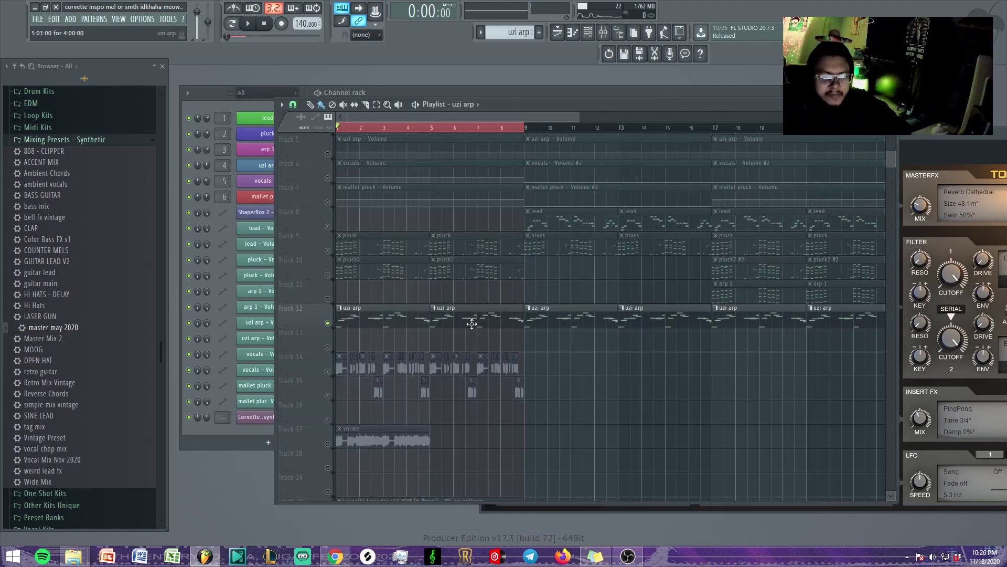
Step: Solo the long vocals clip on Track 17 and play the start of it
{"action": "left_click", "coordinate": [273, 385]}
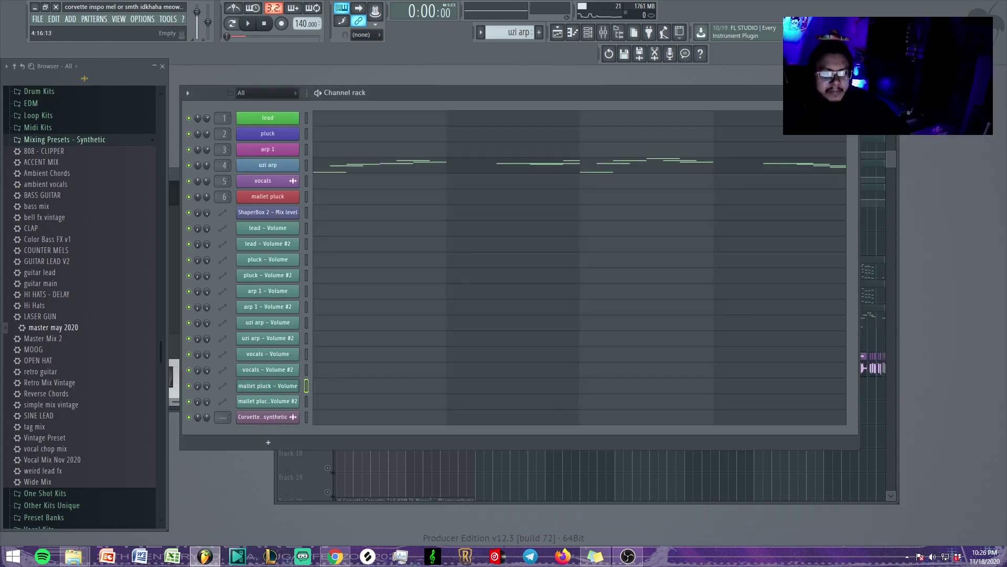
{"action": "left_click", "coordinate": [870, 117]}
{"action": "scroll", "coordinate": [682, 263], "scroll_direction": "down", "scroll_amount": 5}
{"action": "scroll", "coordinate": [313, 285], "scroll_direction": "up", "scroll_amount": 6}
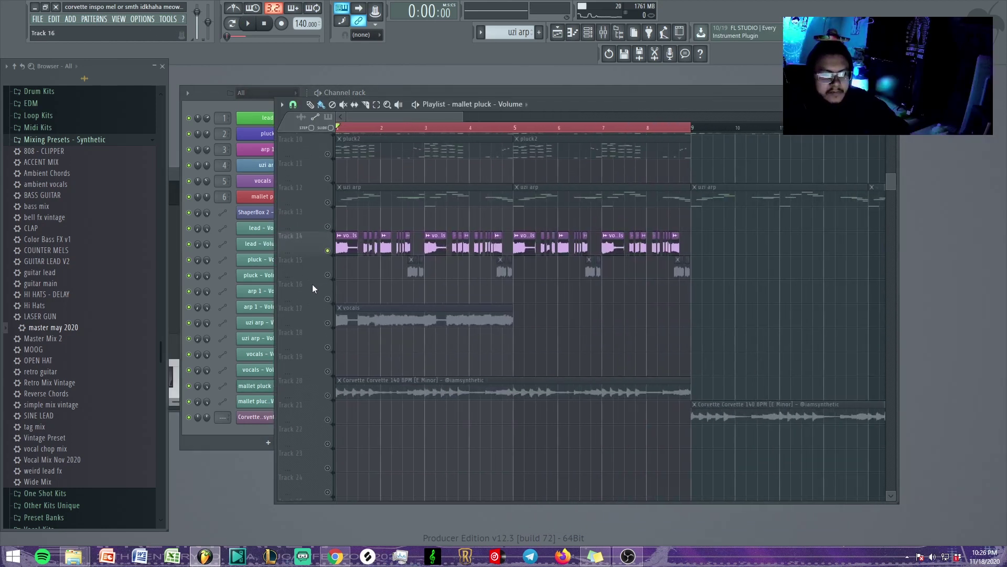
{"action": "right_click", "coordinate": [329, 324]}
{"action": "scroll", "coordinate": [459, 333], "scroll_direction": "down", "scroll_amount": 2}
{"action": "key", "text": "space"}
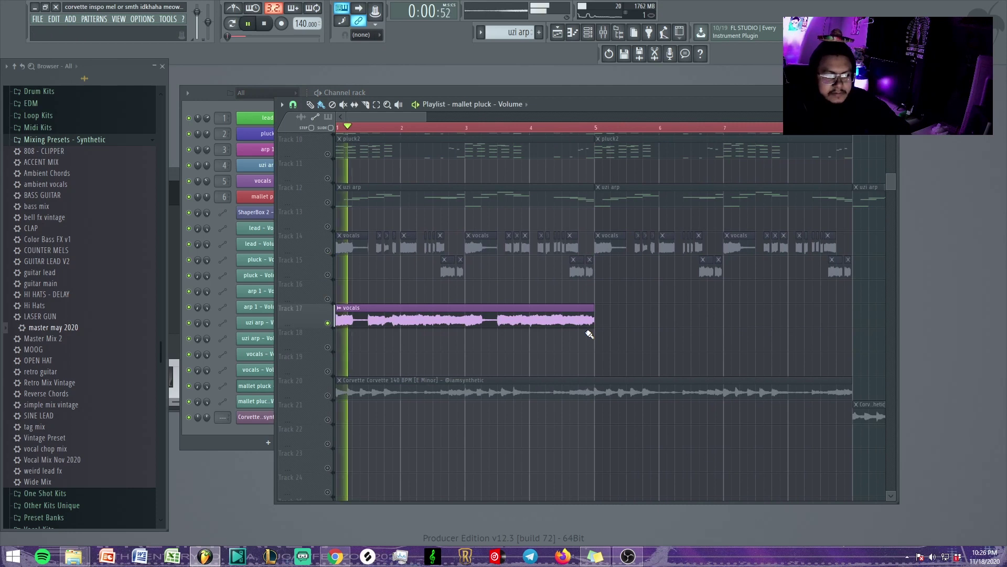
{"action": "scroll", "coordinate": [445, 275], "scroll_direction": "up", "scroll_amount": 5}
{"action": "key", "text": "space"}
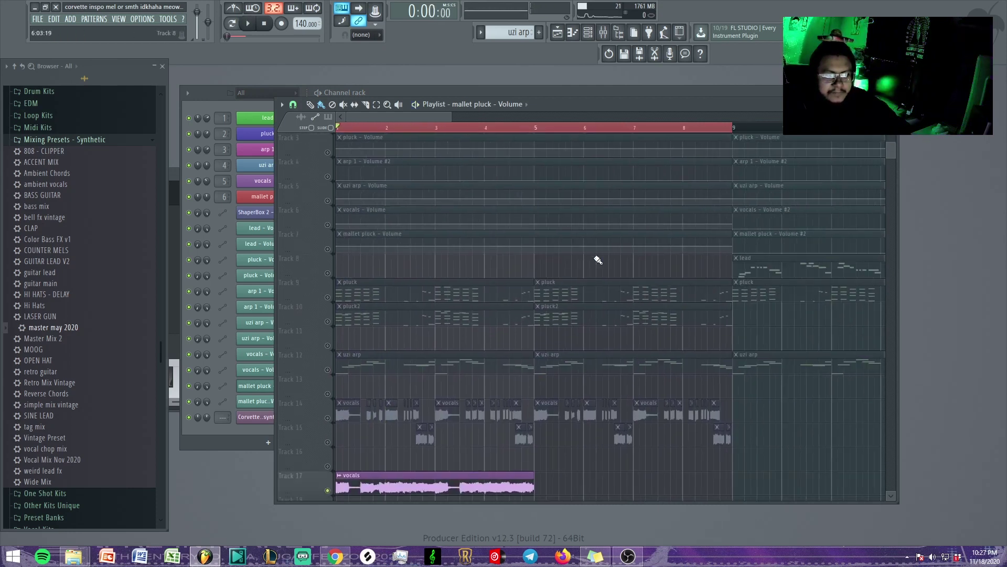
{"action": "scroll", "coordinate": [597, 257], "scroll_direction": "down", "scroll_amount": 2}
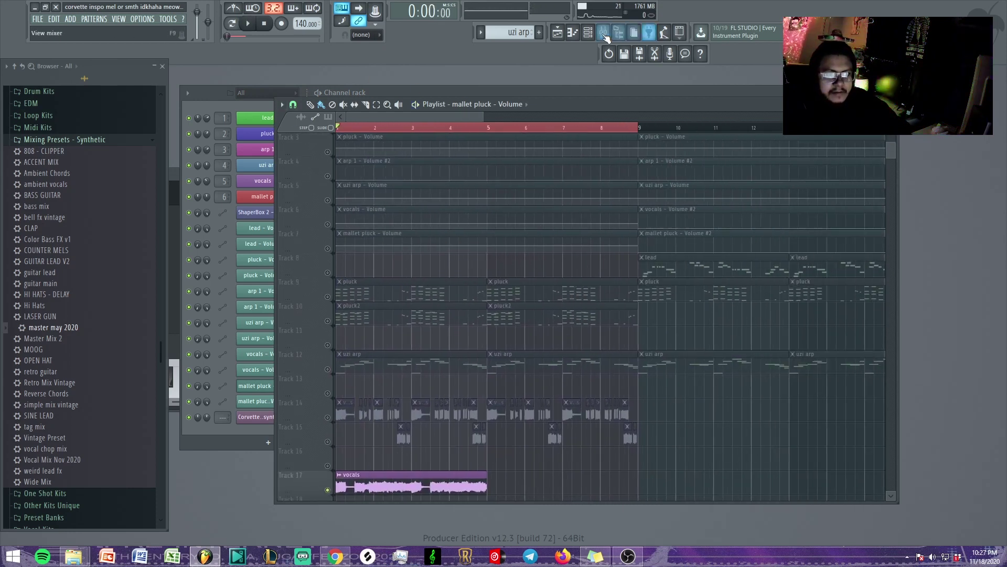
Step: Open the mixer, move it beside the playlist, and replay the soloed vocals clip
{"action": "left_click", "coordinate": [604, 33]}
{"action": "left_click_drag", "start_coordinate": [749, 186], "coordinate": [869, 192]}
{"action": "key", "text": "space"}
{"action": "left_click_drag", "start_coordinate": [719, 101], "coordinate": [715, 101]}
{"action": "scroll", "coordinate": [677, 312], "scroll_direction": "down", "scroll_amount": 5}
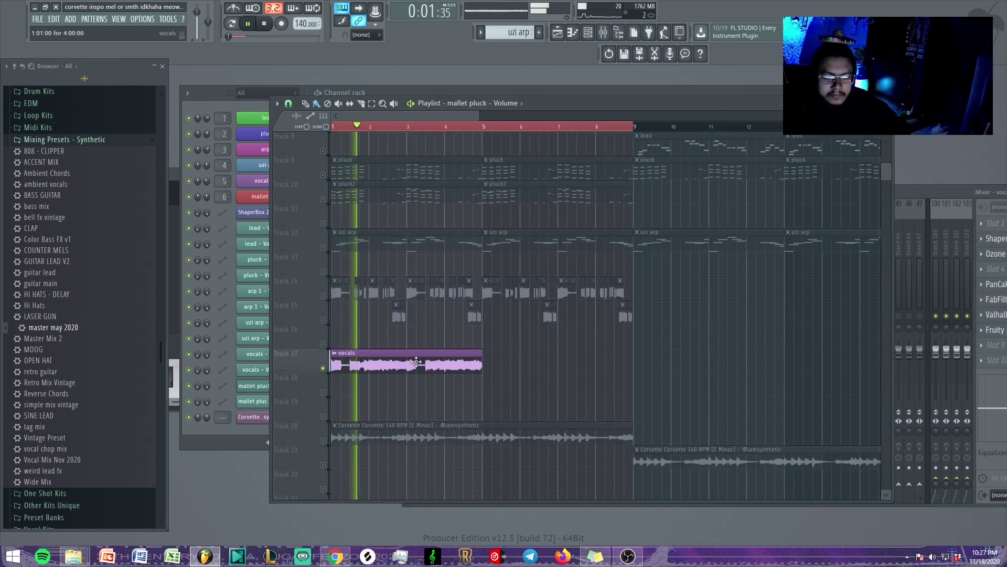
{"action": "scroll", "coordinate": [321, 362], "scroll_direction": "up", "scroll_amount": 4}
{"action": "scroll", "coordinate": [322, 364], "scroll_direction": "down", "scroll_amount": 4}
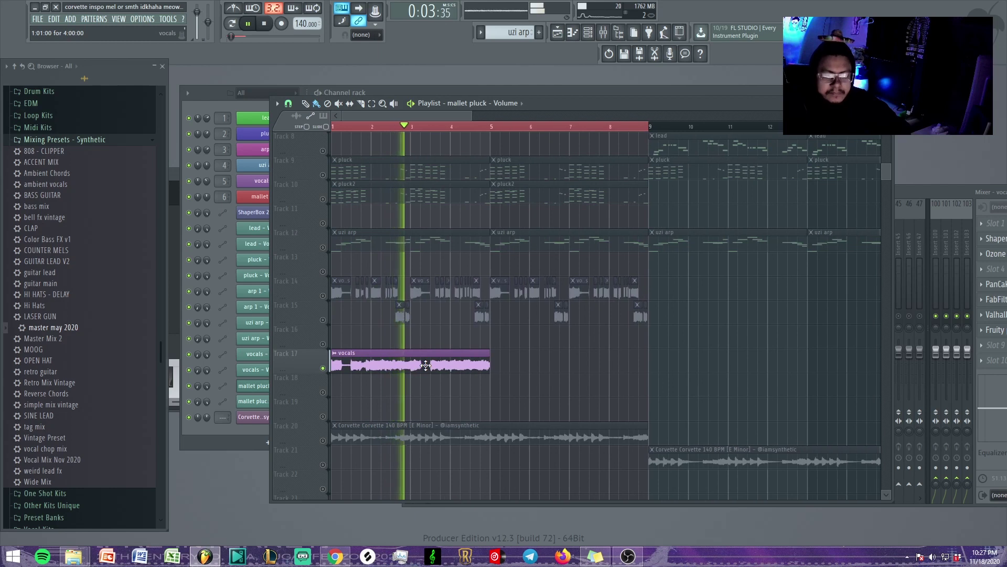
Step: Loop bars 1 to 4 in the playlist and replay the vocals clip, keeping the mixer's effect slots accessible
{"action": "key", "text": "space"}
{"action": "key", "text": "space"}
{"action": "left_click_drag", "start_coordinate": [336, 129], "coordinate": [491, 140]}
{"action": "key", "text": "space"}
{"action": "mouse_move", "coordinate": [911, 187]}
{"action": "left_mouse_down"}
{"action": "mouse_move", "coordinate": [842, 181]}
{"action": "mouse_move", "coordinate": [922, 177]}
{"action": "left_mouse_up"}
{"action": "left_click", "coordinate": [615, 108]}
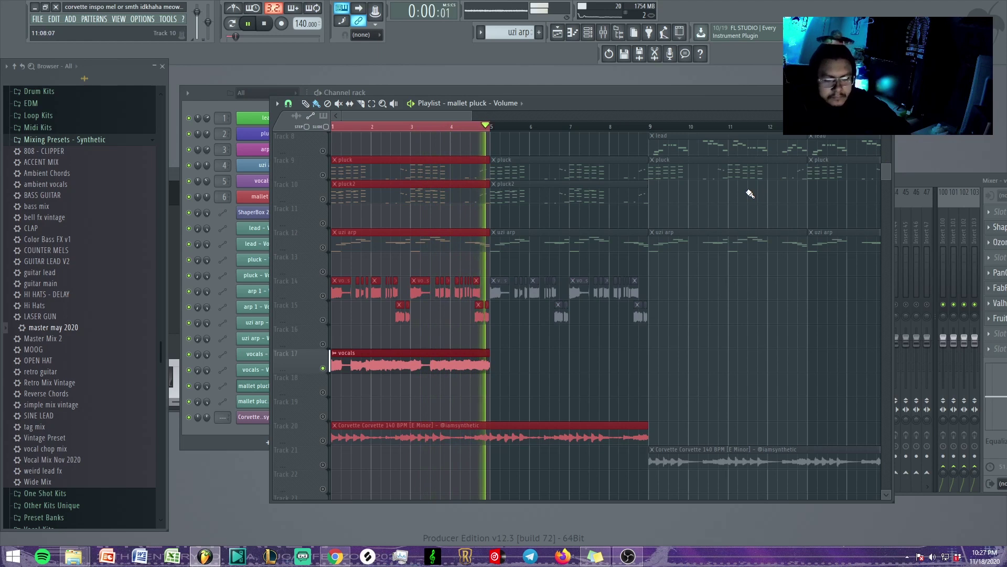
{"action": "left_click", "coordinate": [915, 174]}
{"action": "left_click", "coordinate": [610, 127]}
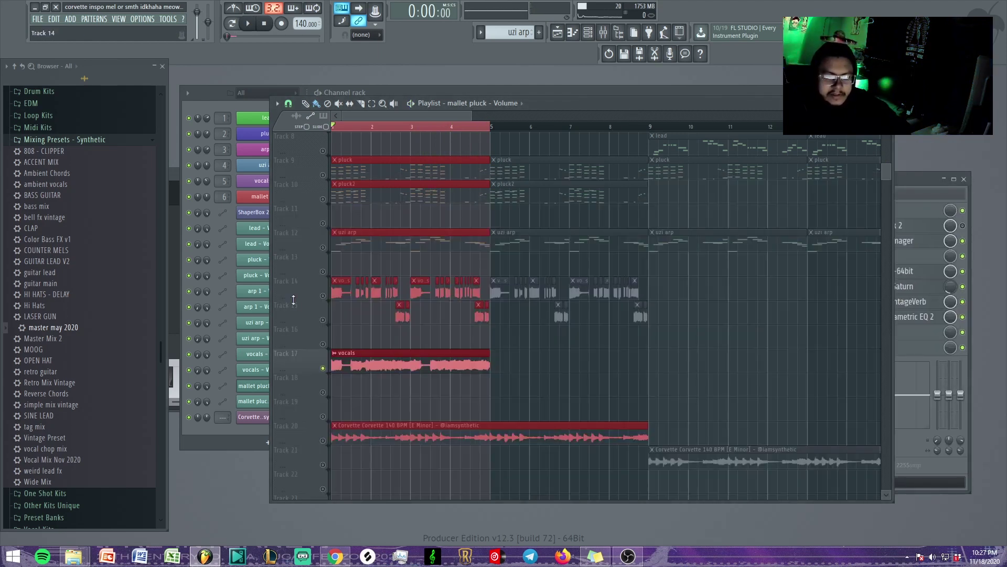
Step: Solo the chopped vocals on Track 14, enable Track 15 with them, and play the loop
{"action": "right_click", "coordinate": [325, 295]}
{"action": "left_click", "coordinate": [322, 320]}
{"action": "key", "text": "space"}
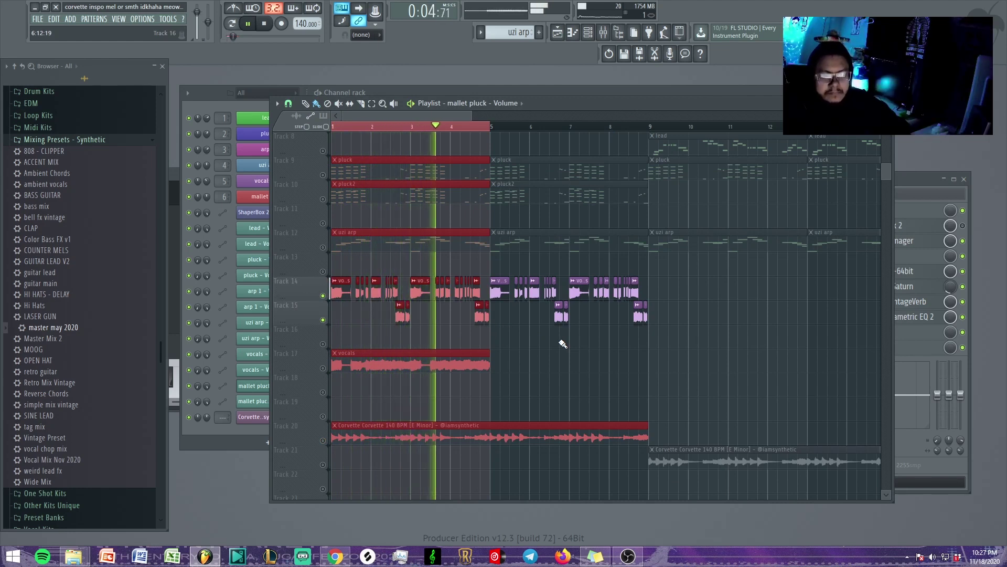
{"action": "key", "text": "space"}
Step: Turn on ShaperBox 2 in the vocals mixer insert and replay the vocal chops
{"action": "left_click", "coordinate": [964, 226]}
{"action": "left_click", "coordinate": [515, 98]}
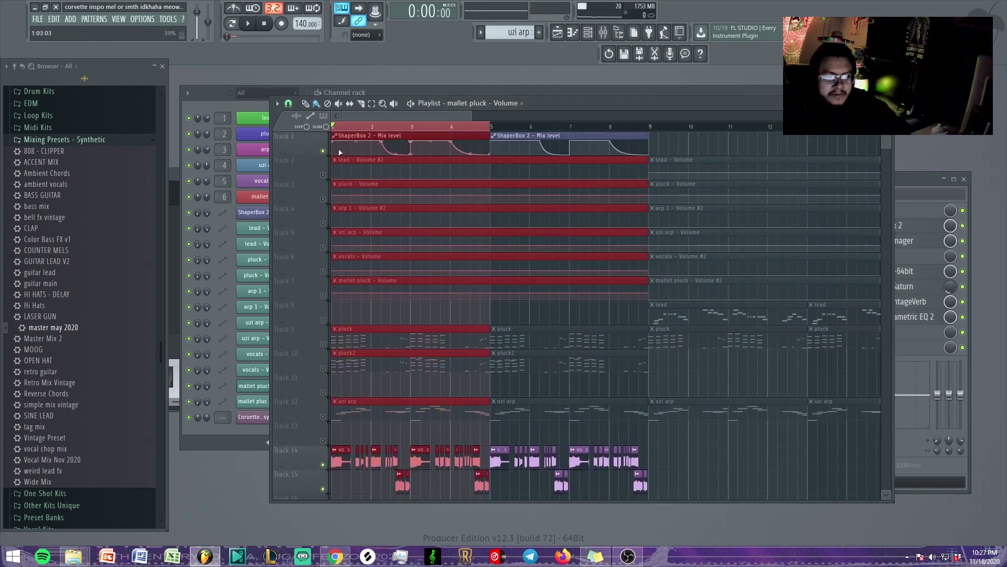
{"action": "scroll", "coordinate": [630, 367], "scroll_direction": "down", "scroll_amount": 4}
{"action": "key", "text": "space"}
Step: Examine the Volume and Filter curves in the vocals insert's ShaperBox 2, close the plugin and mixer, and stop playback
{"action": "left_click", "coordinate": [913, 226]}
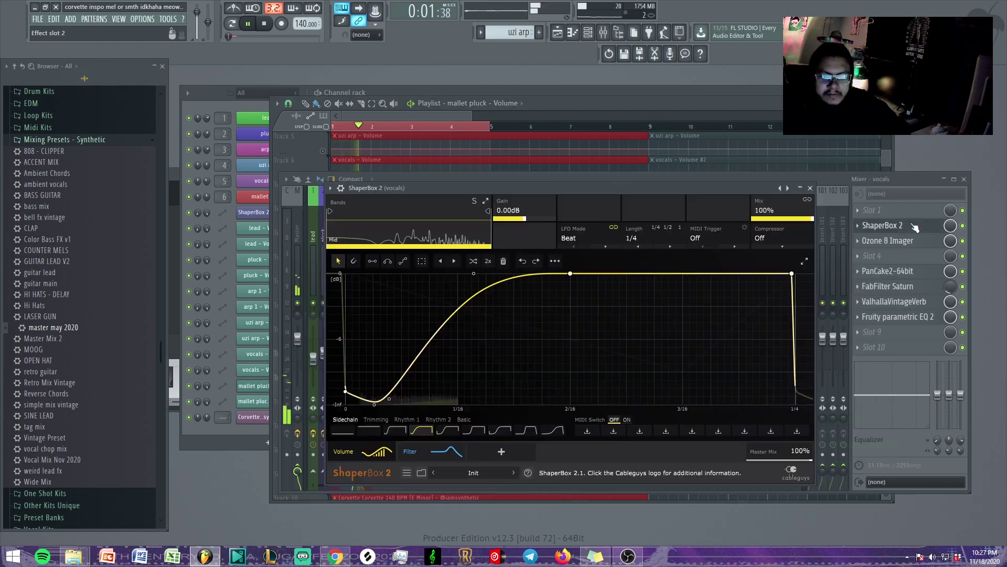
{"action": "left_click_drag", "start_coordinate": [580, 187], "coordinate": [683, 194]}
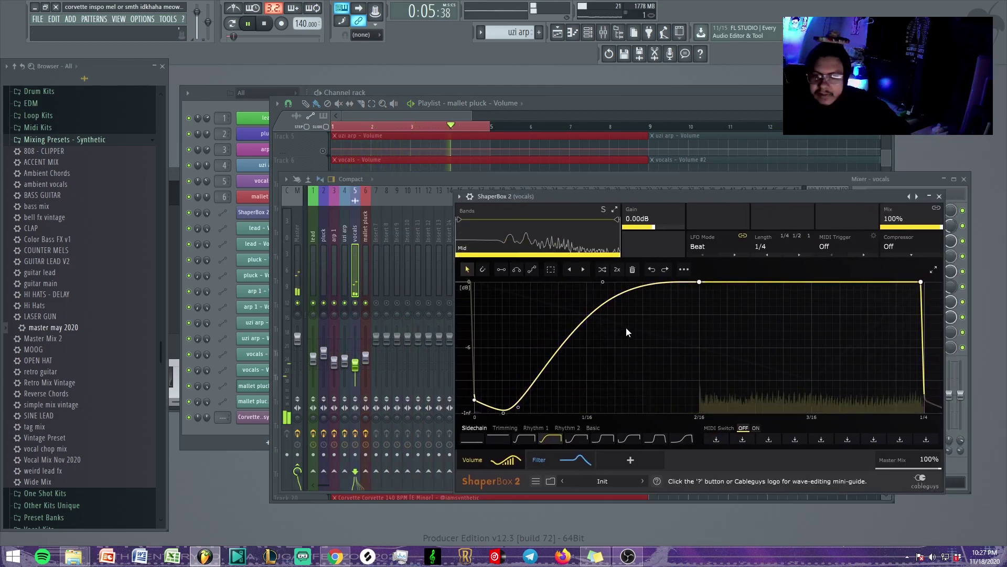
{"action": "left_click", "coordinate": [556, 455]}
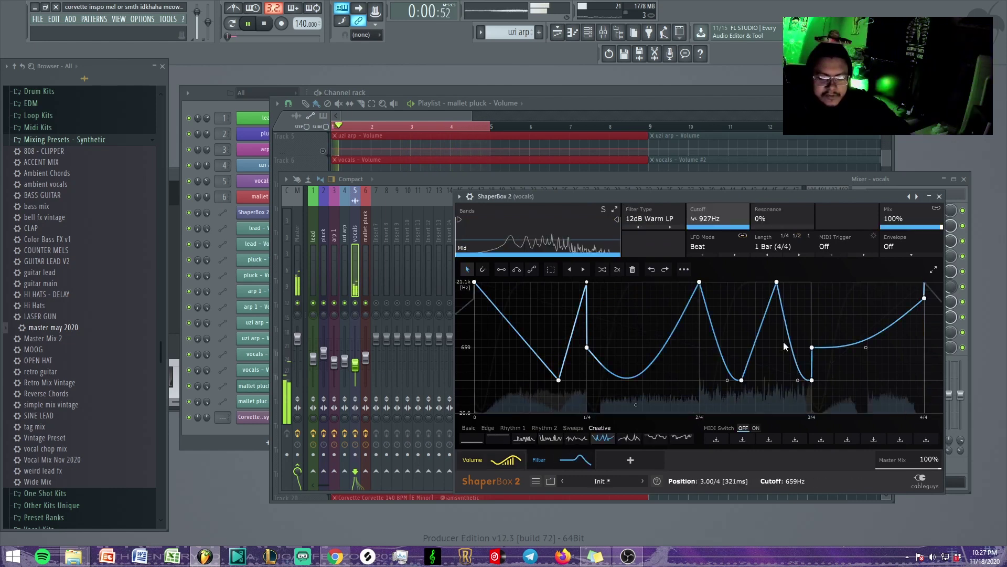
{"action": "left_click", "coordinate": [939, 197]}
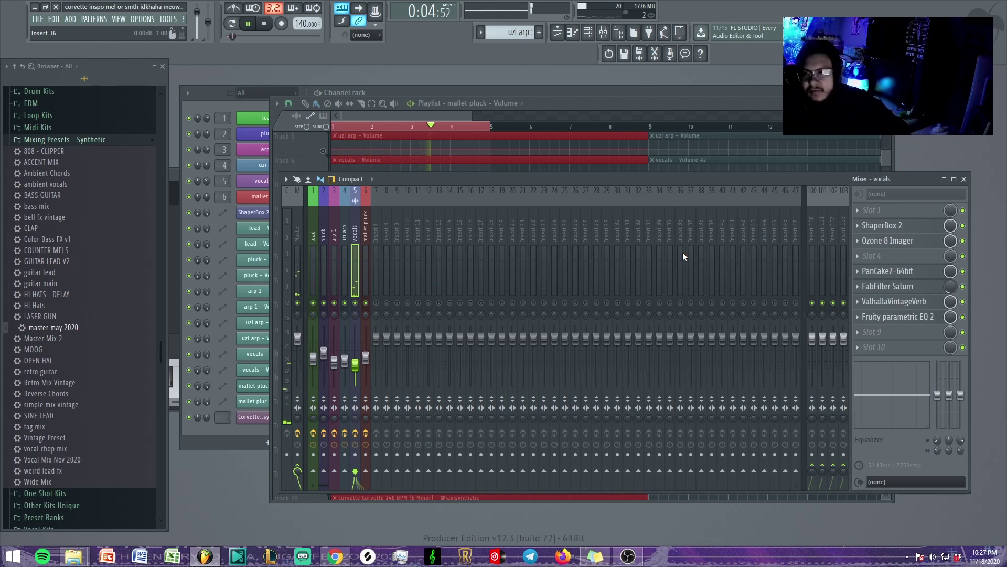
{"action": "key", "text": "F9"}
{"action": "key", "text": "space"}
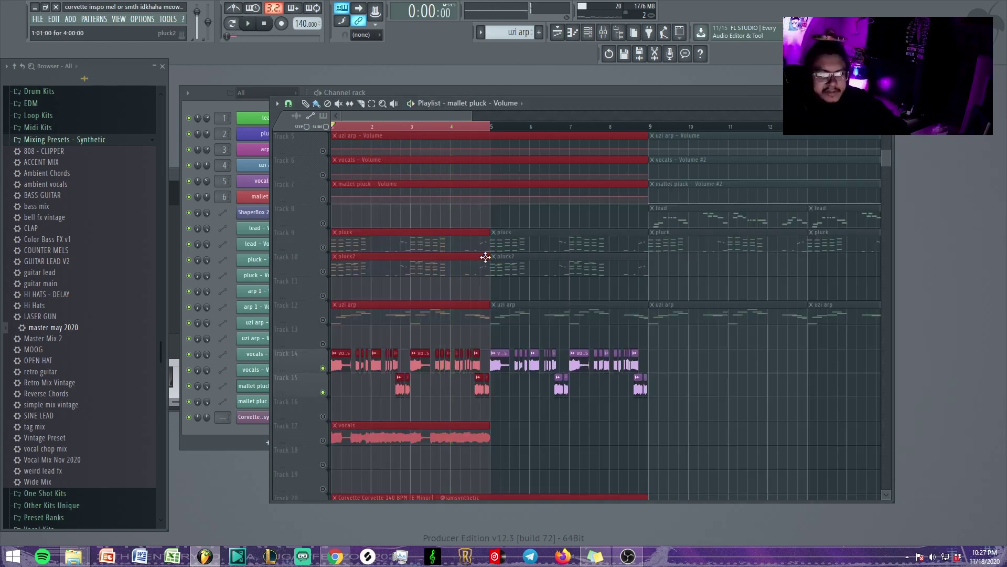
Step: Unsolo the vocal chop tracks so every playlist track is enabled, and select bars 9 to 16
{"action": "scroll", "coordinate": [571, 270], "scroll_direction": "down", "scroll_amount": 2, "text": "ctrl"}
{"action": "left_click_drag", "start_coordinate": [541, 106], "coordinate": [573, 109]}
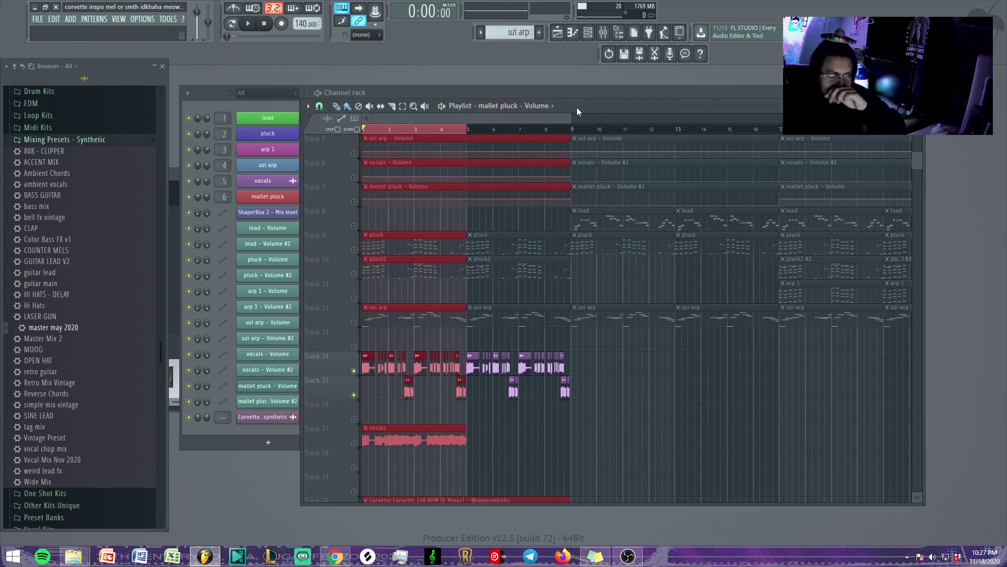
{"action": "left_click", "coordinate": [175, 177]}
{"action": "left_click", "coordinate": [351, 174]}
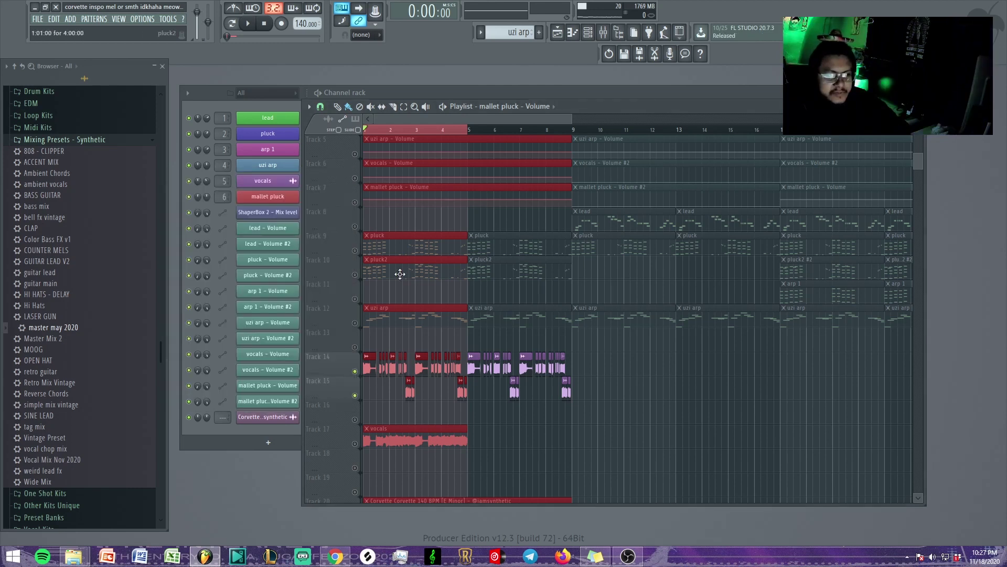
{"action": "scroll", "coordinate": [354, 333], "scroll_direction": "down", "scroll_amount": 1, "text": "ctrl"}
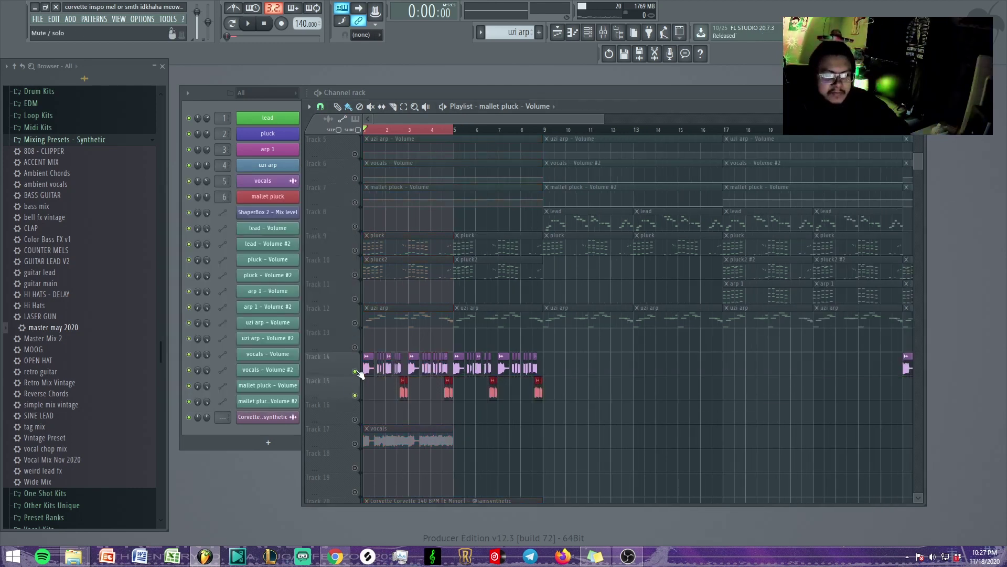
{"action": "right_click", "coordinate": [356, 371]}
{"action": "left_click", "coordinate": [454, 130], "text": "ctrl"}
{"action": "left_click_drag", "start_coordinate": [545, 131], "coordinate": [725, 148], "text": "ctrl"}
{"action": "scroll", "coordinate": [572, 223], "scroll_direction": "down", "scroll_amount": 1, "text": "ctrl"}
Step: Open the lead pattern's notes, check the mixer, and return to the playlist
{"action": "double_click", "coordinate": [567, 224]}
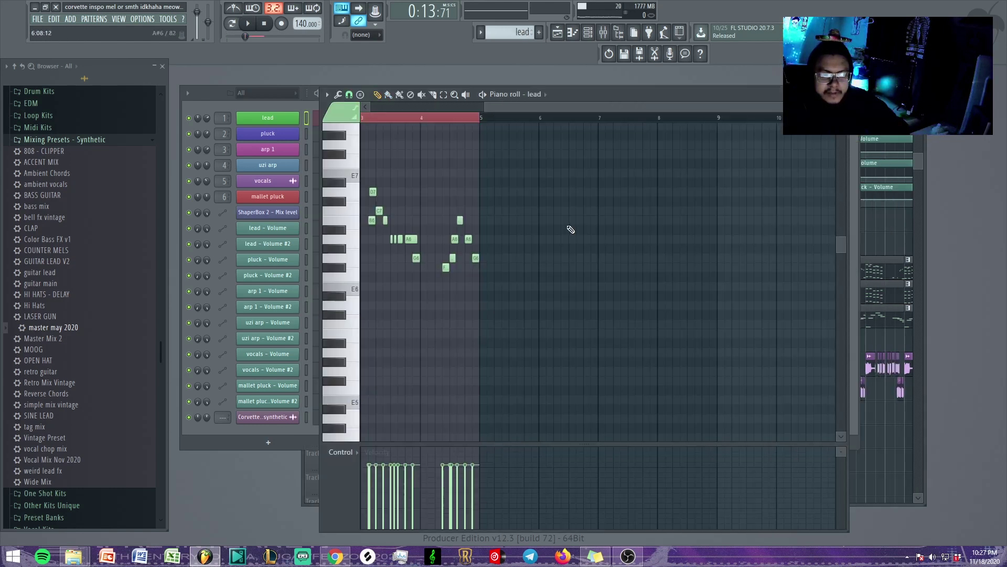
{"action": "left_click", "coordinate": [573, 32]}
{"action": "left_click", "coordinate": [619, 33]}
{"action": "left_click", "coordinate": [603, 32]}
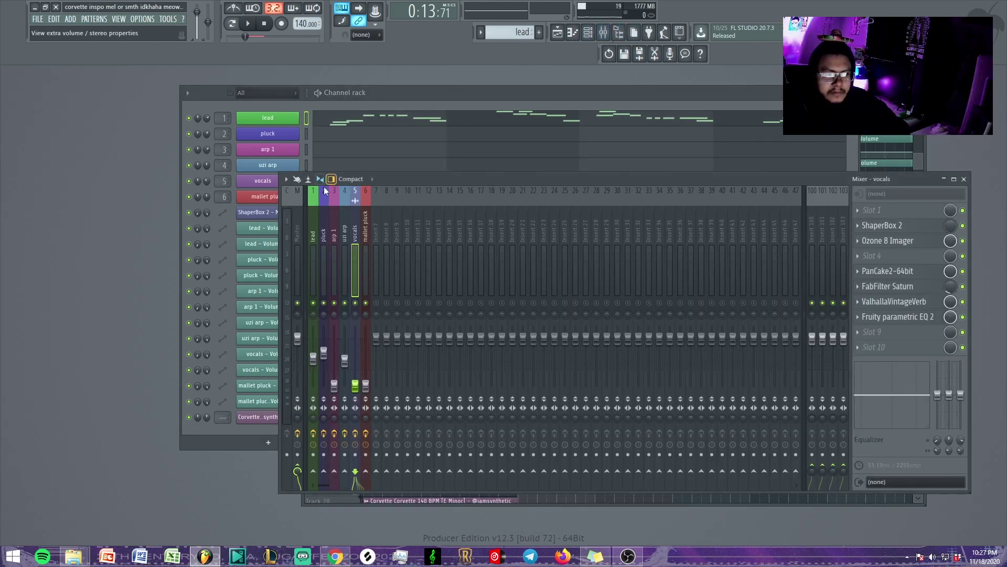
{"action": "left_click", "coordinate": [963, 179]}
{"action": "key", "text": "space"}
{"action": "key", "text": "F5"}
Step: Solo the lead patterns on Track 8 in the playlist
{"action": "scroll", "coordinate": [632, 361], "scroll_direction": "down", "scroll_amount": 5}
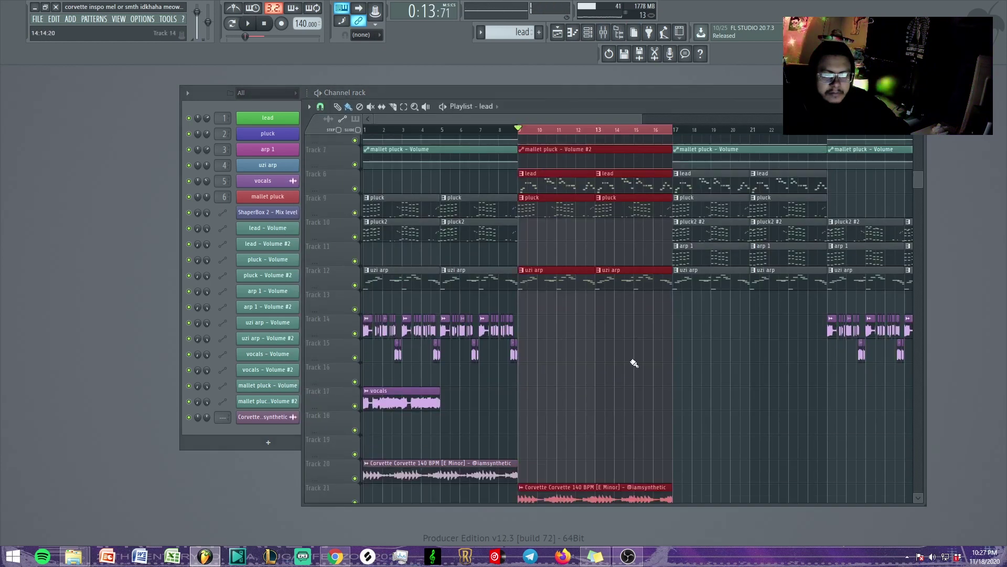
{"action": "left_click", "coordinate": [355, 395]}
{"action": "left_click", "coordinate": [356, 419]}
{"action": "right_click", "coordinate": [355, 419]}
{"action": "right_click", "coordinate": [355, 419]}
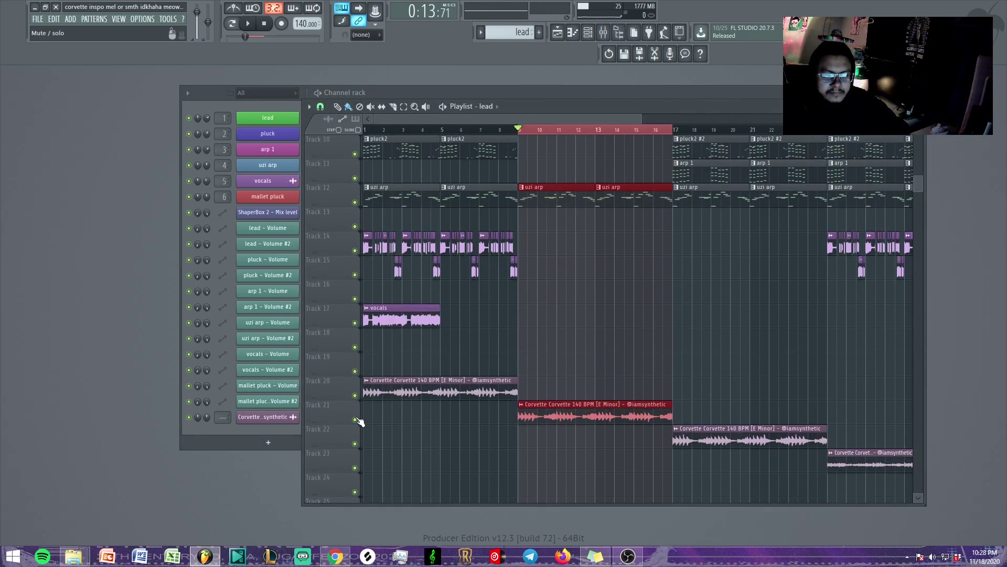
{"action": "scroll", "coordinate": [370, 241], "scroll_direction": "up", "scroll_amount": 5}
{"action": "right_click", "coordinate": [354, 226]}
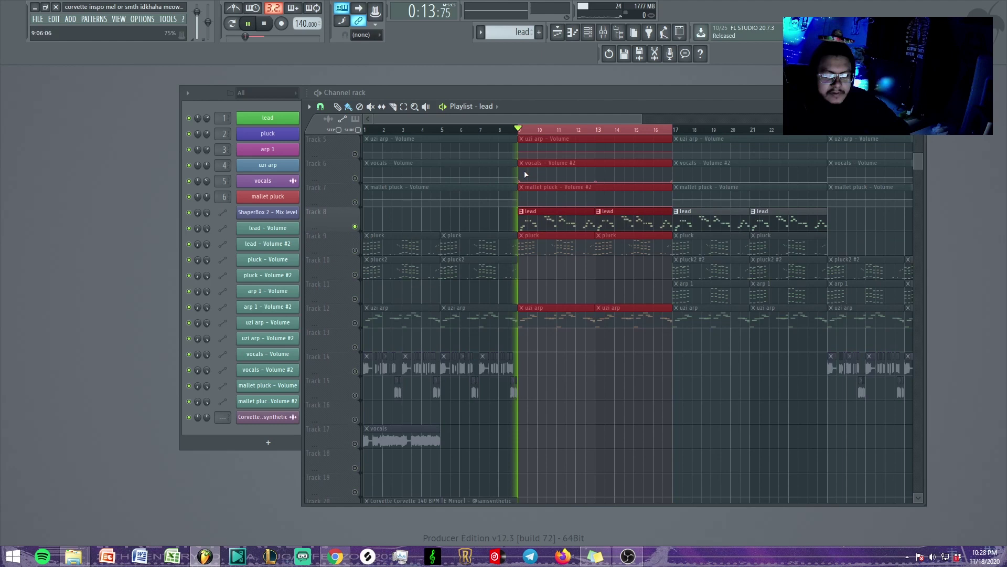
Step: Open the lead pattern's notes and its Serum instrument, and arrange the two windows side by side
{"action": "double_click", "coordinate": [538, 217]}
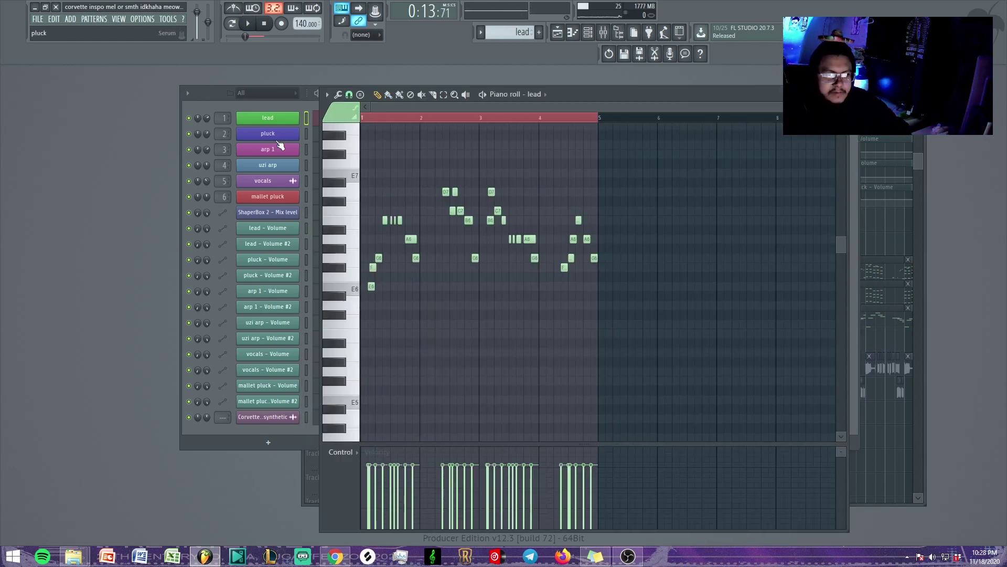
{"action": "left_click", "coordinate": [278, 119]}
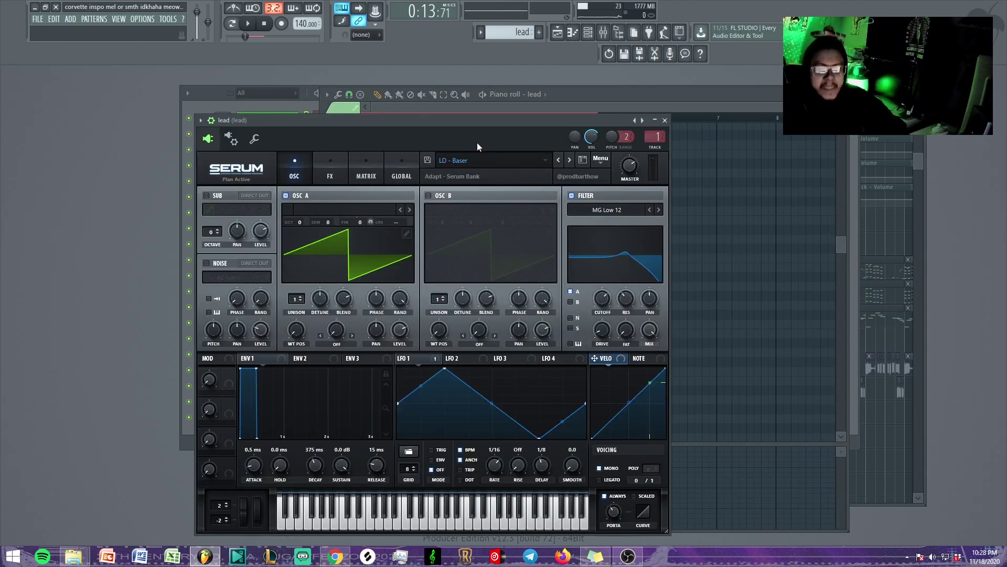
{"action": "left_click_drag", "start_coordinate": [498, 122], "coordinate": [770, 123]}
{"action": "left_click_drag", "start_coordinate": [719, 93], "coordinate": [486, 90]}
{"action": "left_click", "coordinate": [713, 116]}
{"action": "left_click_drag", "start_coordinate": [713, 118], "coordinate": [716, 113]}
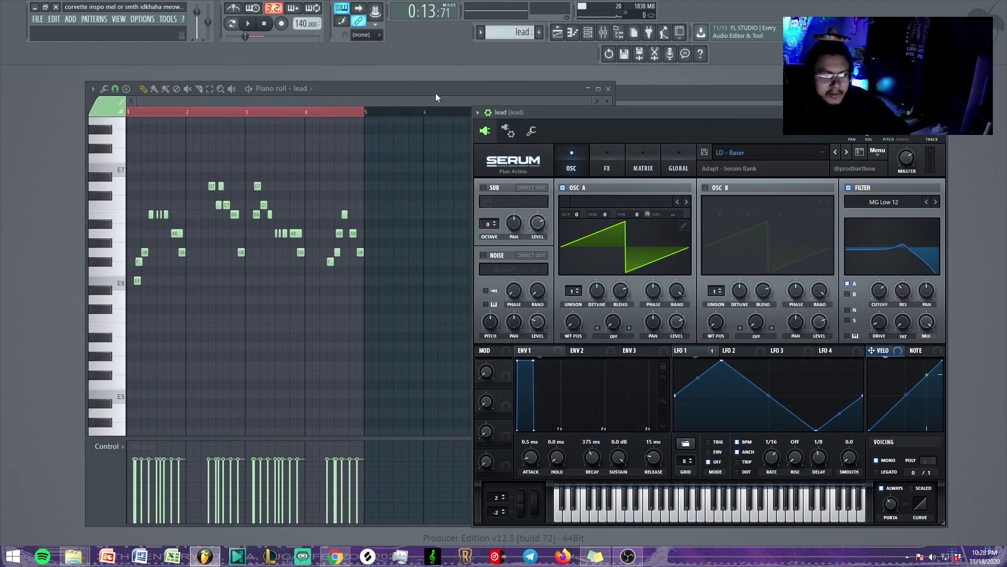
{"action": "left_click_drag", "start_coordinate": [435, 94], "coordinate": [488, 97]}
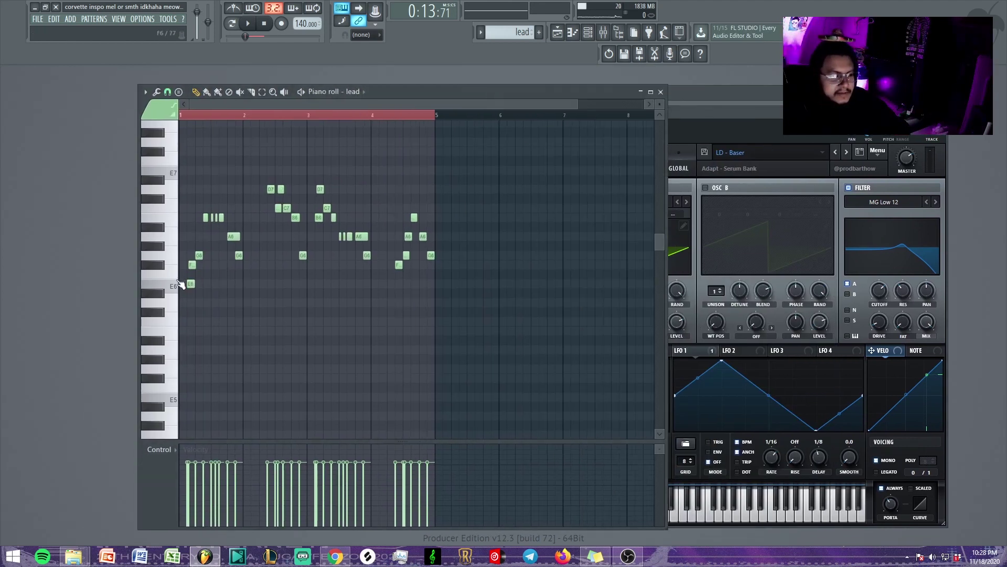
Step: Examine the lead melody's notes while its four bars play, and return to the playlist
{"action": "scroll", "coordinate": [194, 275], "scroll_direction": "up", "scroll_amount": 4}
{"action": "key", "text": "space"}
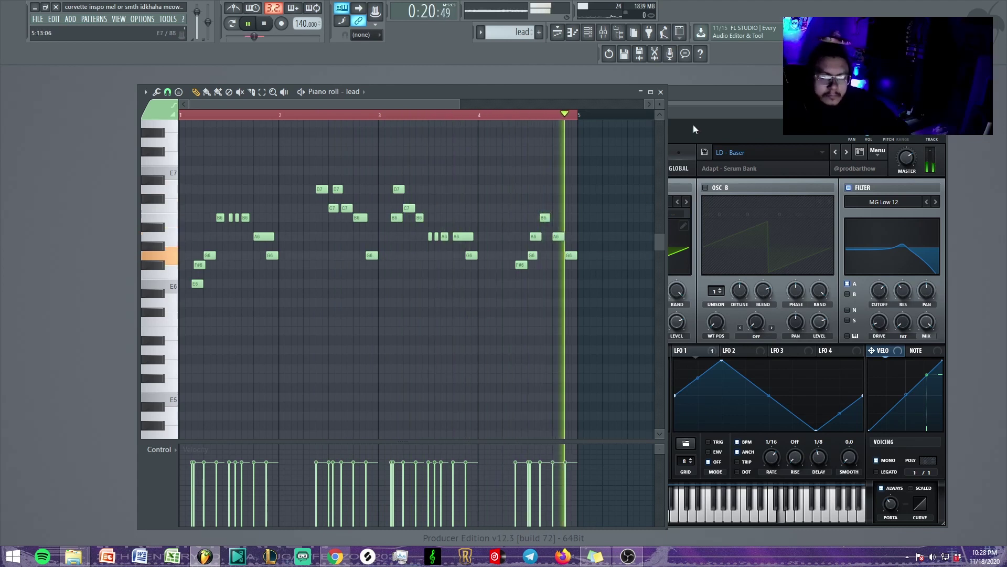
{"action": "key", "text": "Escape"}
{"action": "key", "text": "F5"}
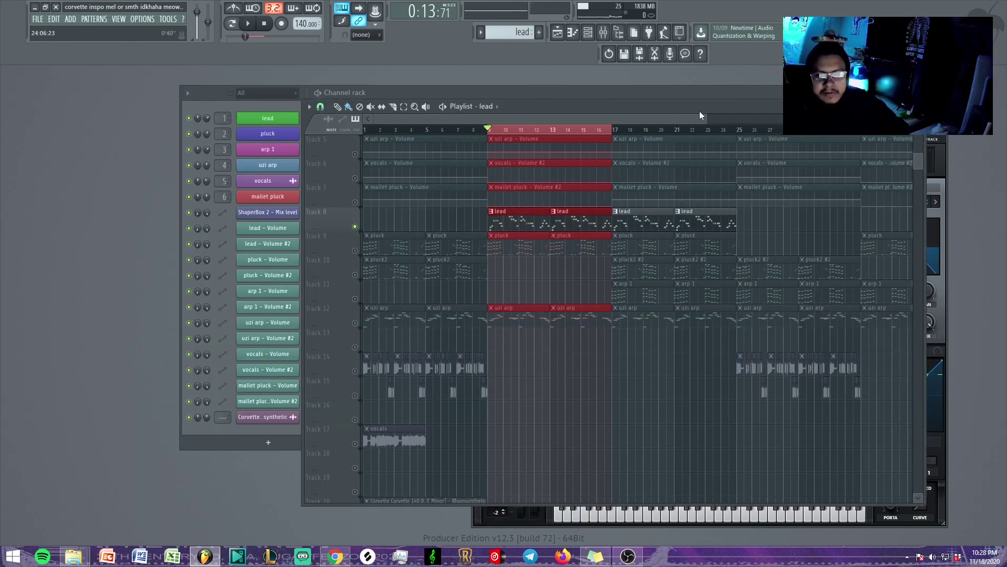
Step: Select bars 17 to 24 in the playlist and solo the arp 1 patterns on Track 11
{"action": "scroll", "coordinate": [580, 133], "scroll_direction": "down", "scroll_amount": 2}
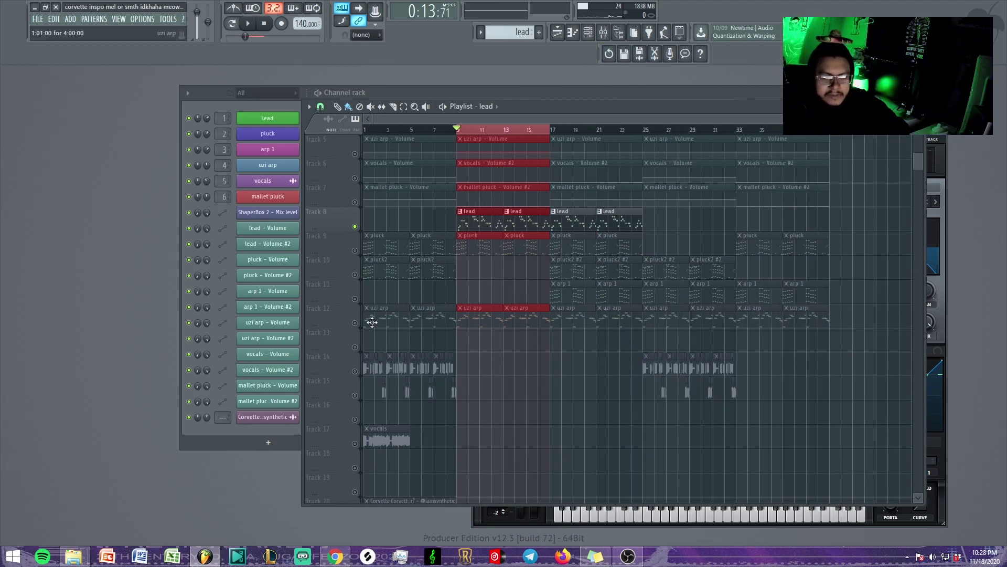
{"action": "left_click", "coordinate": [551, 134]}
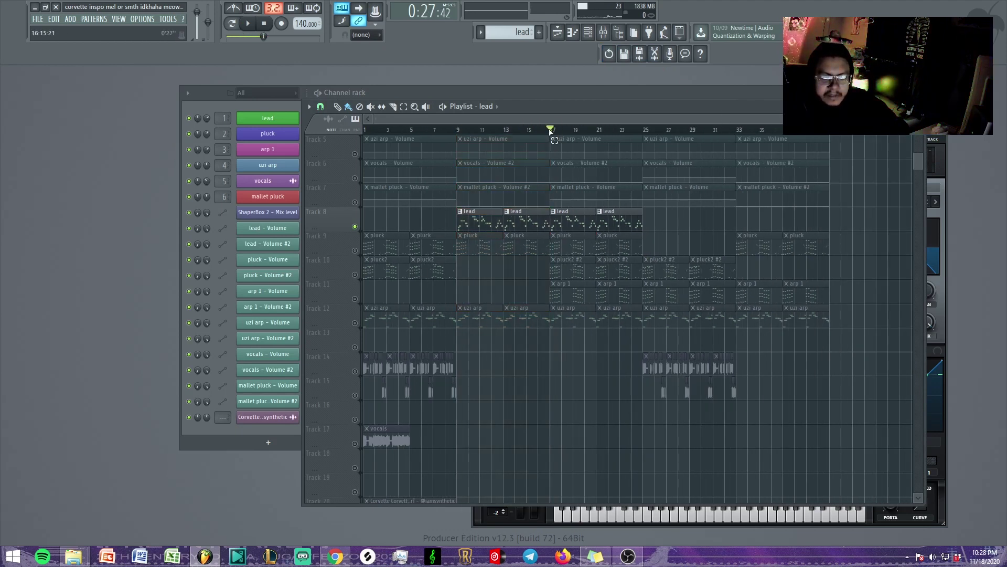
{"action": "left_click", "coordinate": [355, 299]}
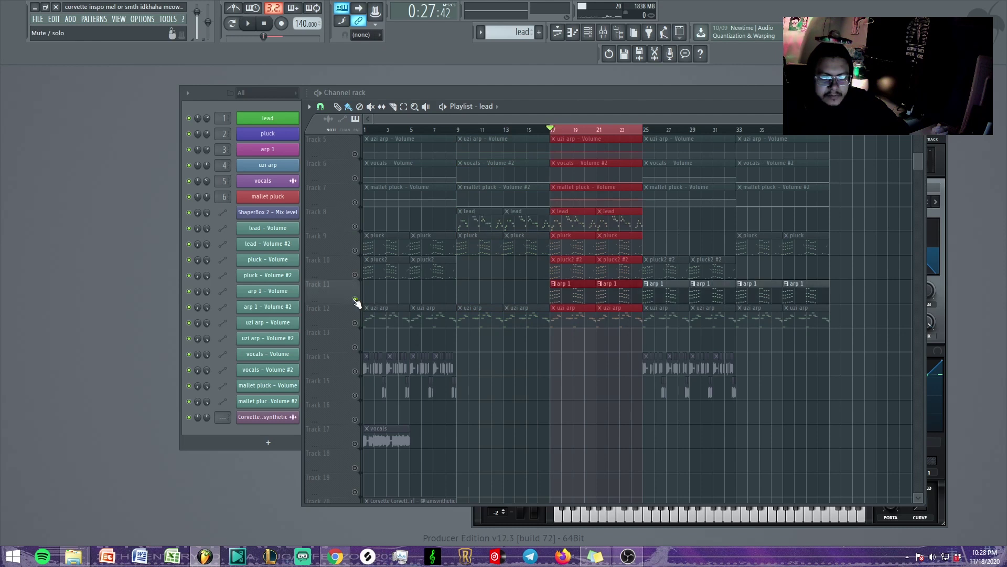
Step: Open the arp 1 pattern, view its Electra2 instrument preset, and return to the playlist
{"action": "double_click", "coordinate": [557, 294]}
{"action": "left_click", "coordinate": [662, 93]}
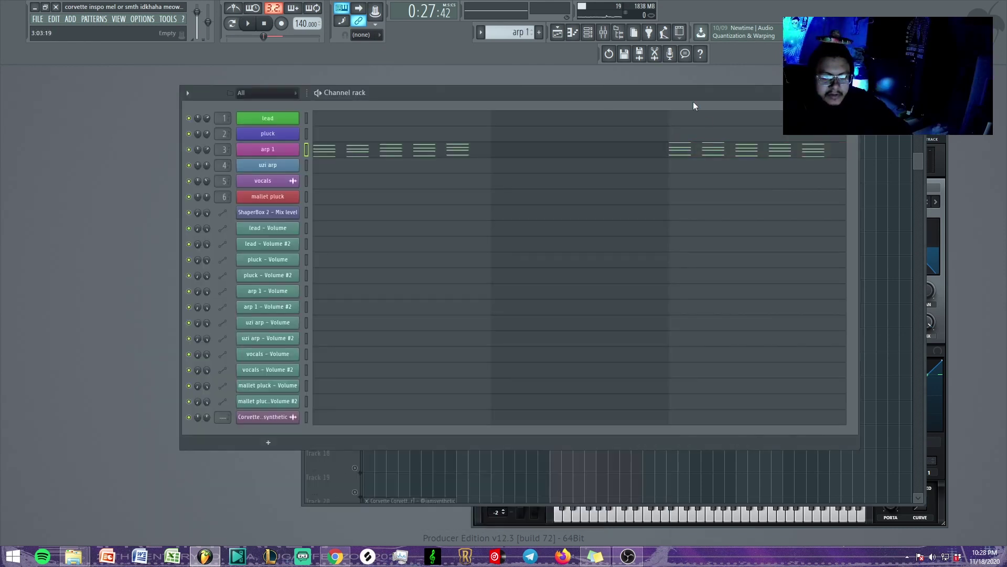
{"action": "left_click", "coordinate": [288, 152]}
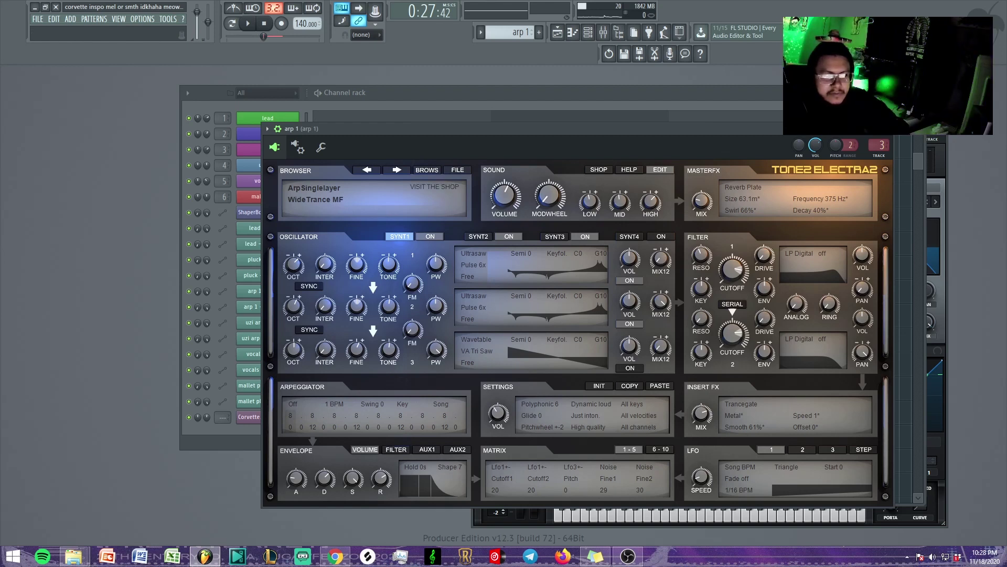
{"action": "left_click", "coordinate": [888, 128]}
{"action": "left_click", "coordinate": [890, 107]}
Step: Play bars 17 to 24 with the arp 1 patterns soloed, following them in the playlist
{"action": "scroll", "coordinate": [735, 231], "scroll_direction": "down", "scroll_amount": 1}
{"action": "key", "text": "space"}
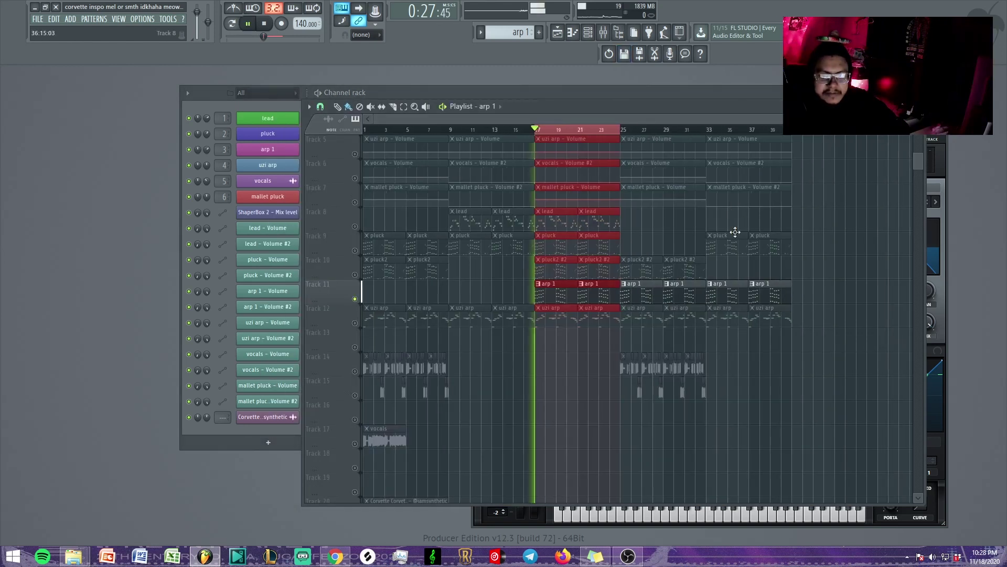
{"action": "scroll", "coordinate": [554, 315], "scroll_direction": "up", "scroll_amount": 3}
{"action": "scroll", "coordinate": [554, 314], "scroll_direction": "up", "scroll_amount": 1}
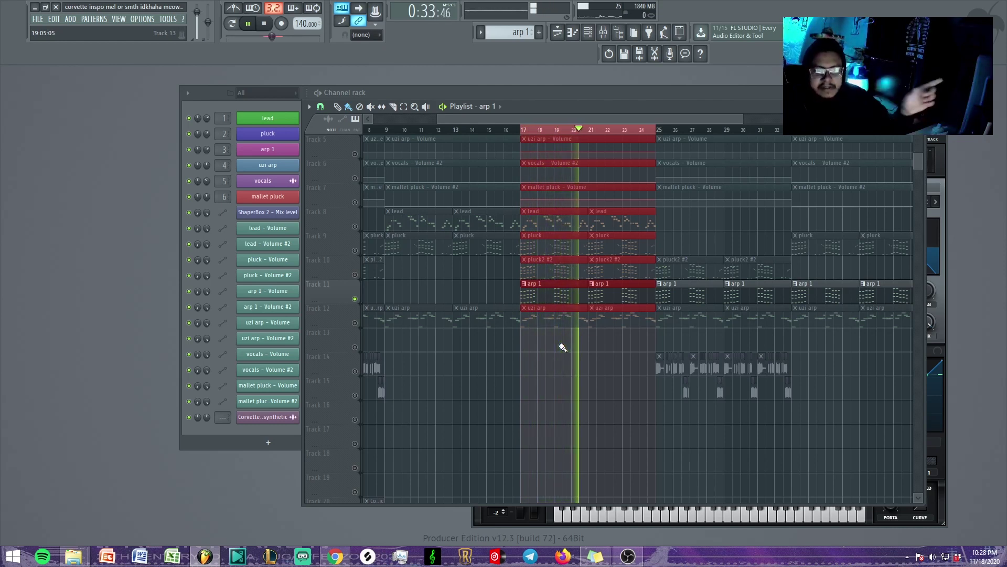
{"action": "scroll", "coordinate": [563, 348], "scroll_direction": "down", "scroll_amount": 3}
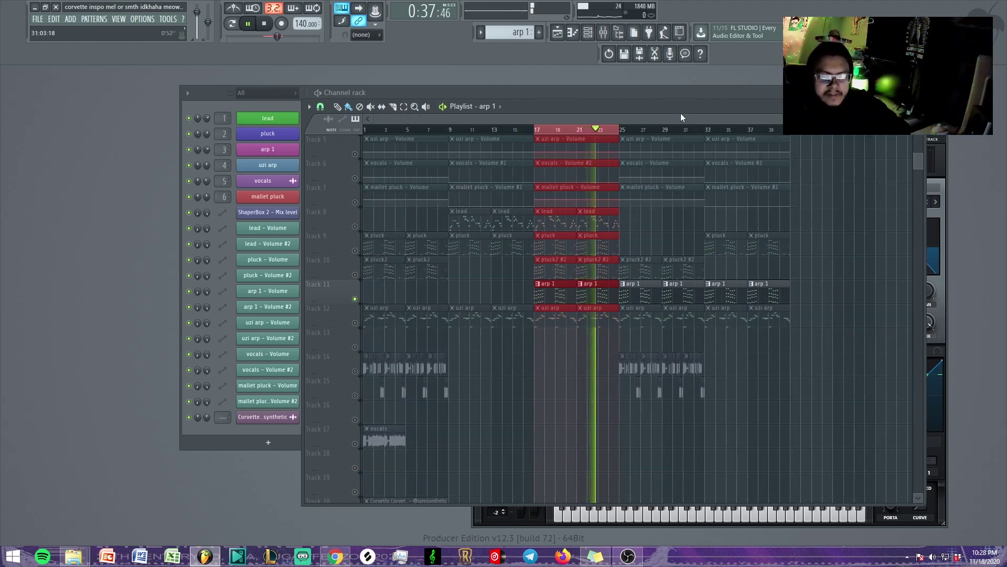
Step: Move the playlist toward the middle of the workspace and close the channel rack and the leftover Serum window
{"action": "left_click_drag", "start_coordinate": [682, 118], "coordinate": [586, 106]}
{"action": "left_click", "coordinate": [589, 33]}
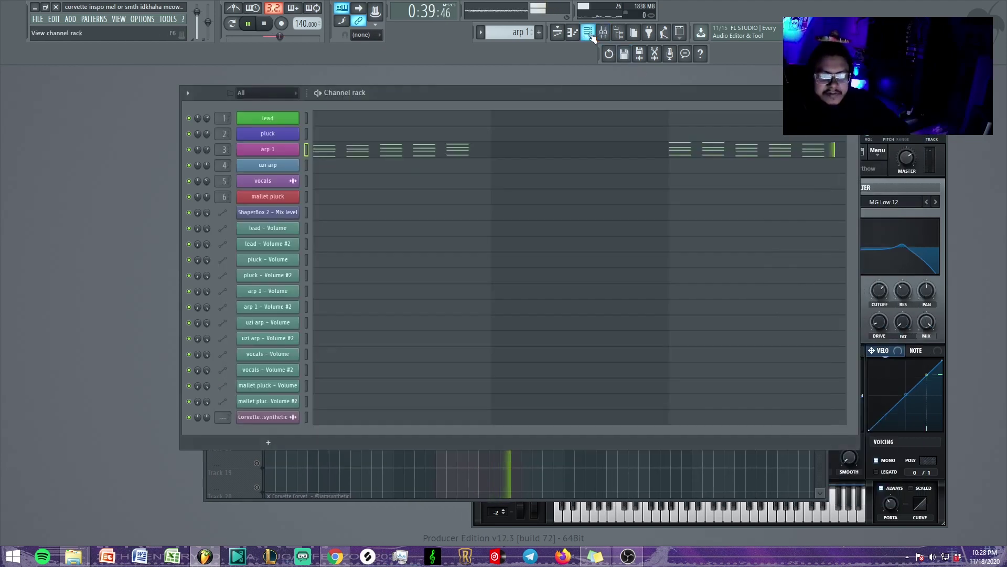
{"action": "left_click", "coordinate": [588, 39]}
{"action": "left_click", "coordinate": [940, 116]}
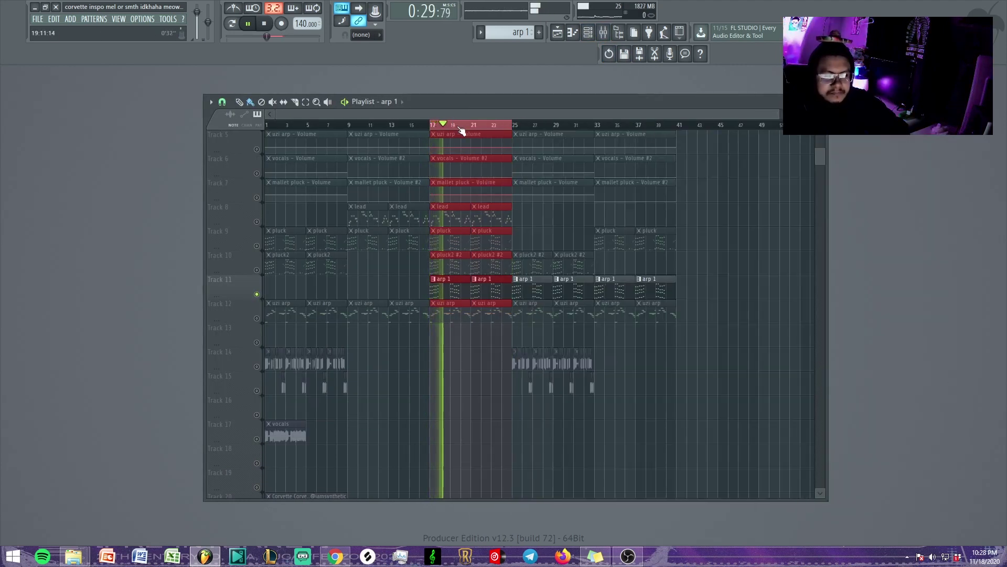
Step: Stop playback with the time selection cleared, and turn all the instrument, automation and vocal tracks back on
{"action": "key", "text": "ctrl+d"}
{"action": "key", "text": "space"}
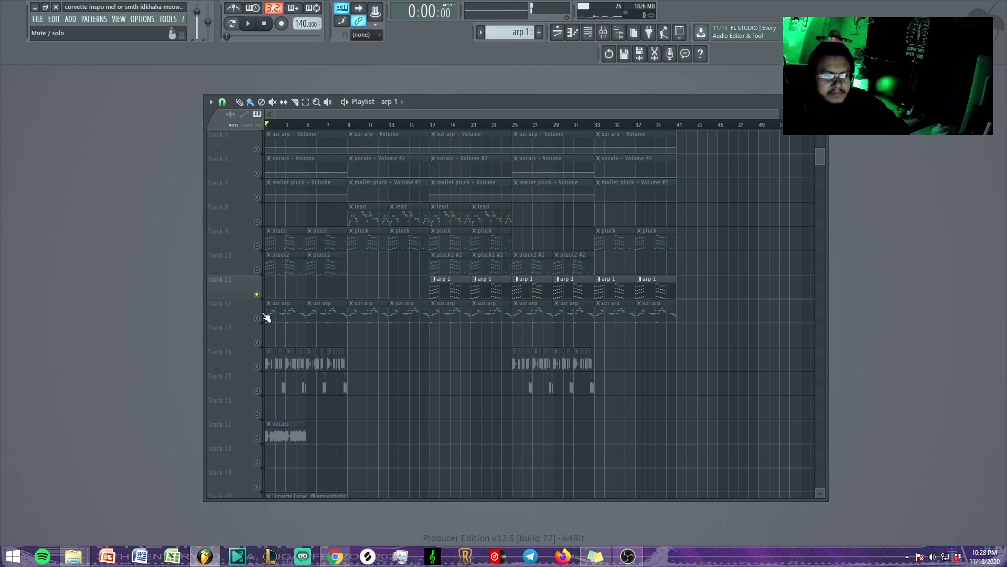
{"action": "scroll", "coordinate": [244, 313], "scroll_direction": "up", "scroll_amount": 2}
{"action": "scroll", "coordinate": [236, 308], "scroll_direction": "down", "scroll_amount": 1}
{"action": "left_click", "coordinate": [257, 271]}
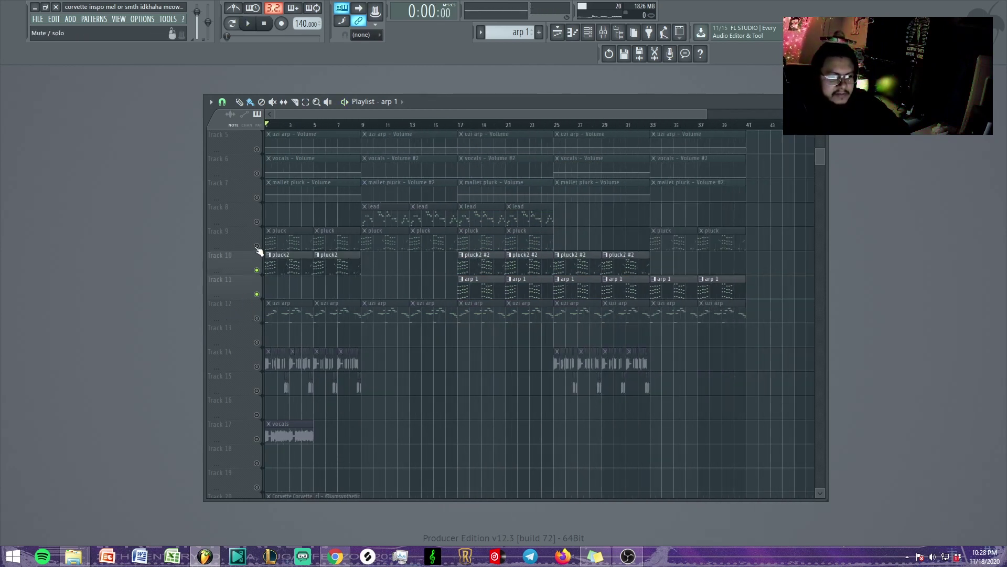
{"action": "left_click", "coordinate": [257, 247]}
{"action": "scroll", "coordinate": [256, 270], "scroll_direction": "up", "scroll_amount": 3}
{"action": "right_click", "coordinate": [256, 295]}
Step: Mute the rendered audio clips on Tracks 20 to 23 and delete the vocals clip on Track 17
{"action": "scroll", "coordinate": [257, 296], "scroll_direction": "up", "scroll_amount": 1}
{"action": "scroll", "coordinate": [257, 304], "scroll_direction": "down", "scroll_amount": 10}
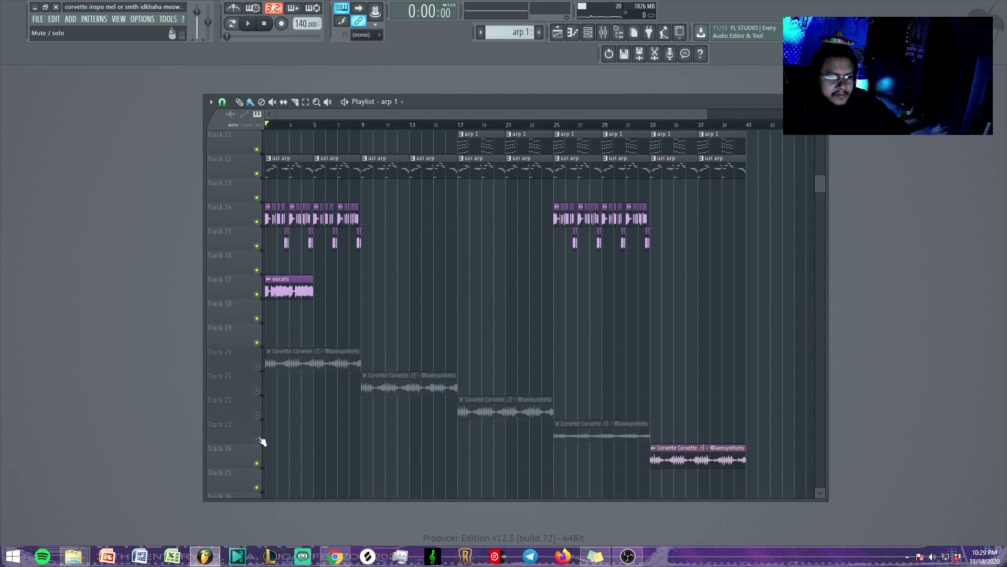
{"action": "scroll", "coordinate": [260, 452], "scroll_direction": "up", "scroll_amount": 10}
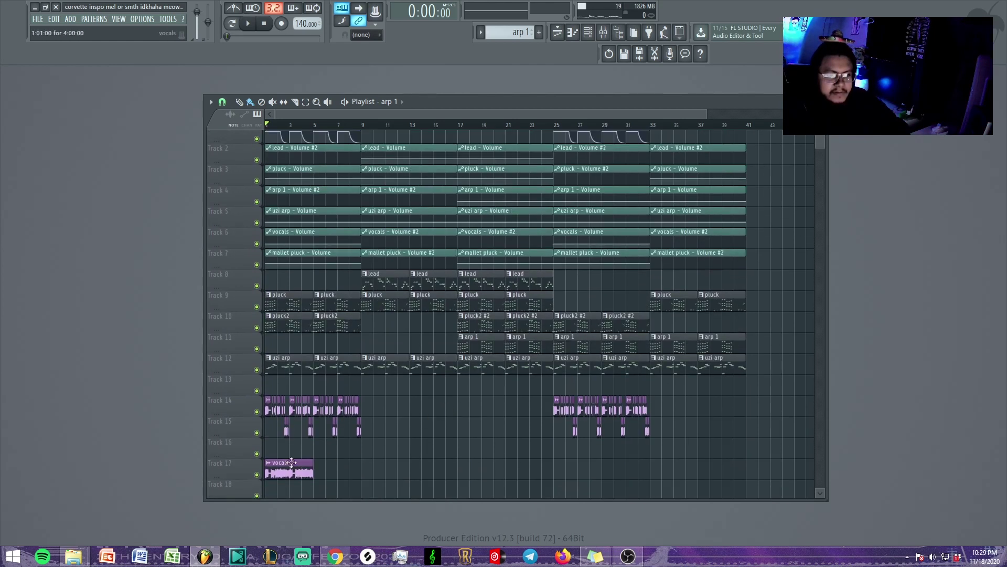
{"action": "scroll", "coordinate": [509, 452], "scroll_direction": "up", "scroll_amount": 1}
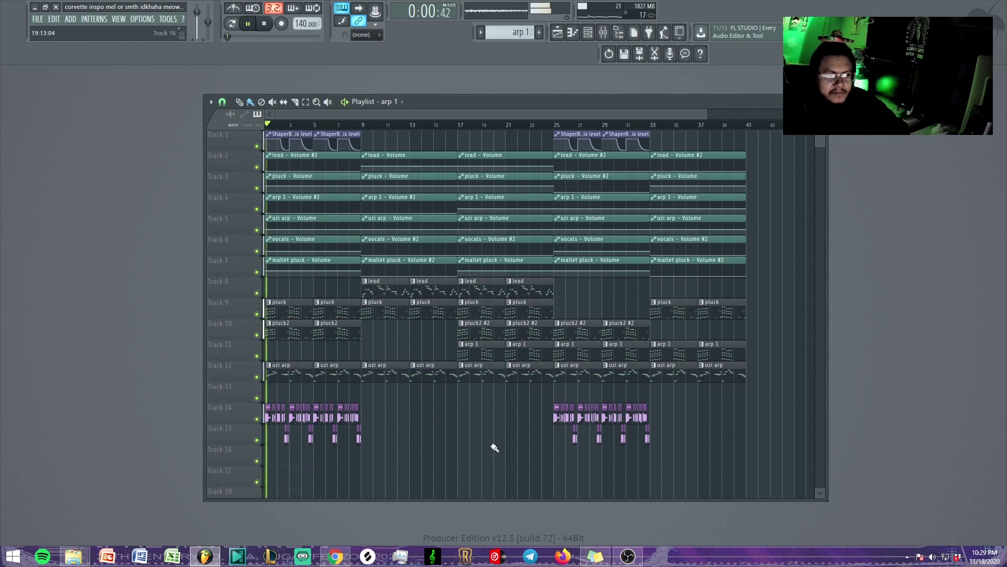
{"action": "scroll", "coordinate": [495, 447], "scroll_direction": "down", "scroll_amount": 1}
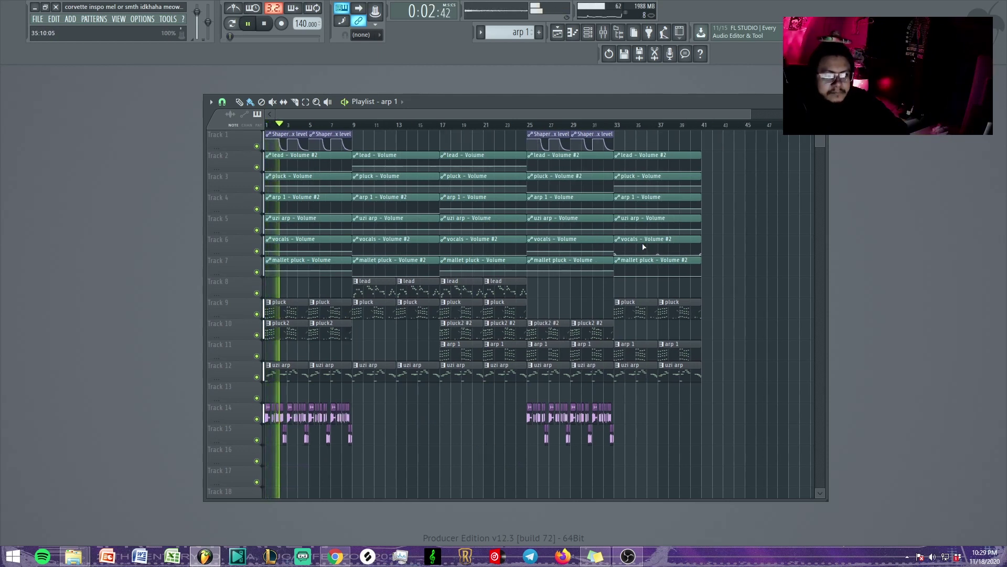
Step: Open the mixer, stop playback, and place the mixer so its effect slots are fully visible
{"action": "left_click", "coordinate": [604, 33]}
{"action": "left_click_drag", "start_coordinate": [448, 176], "coordinate": [661, 187]}
{"action": "key", "text": "space"}
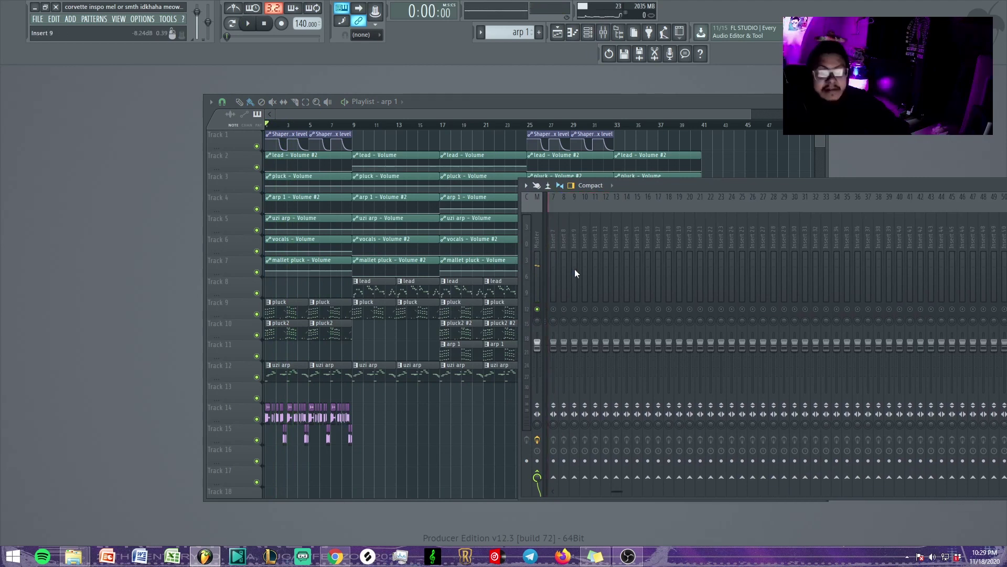
{"action": "left_click_drag", "start_coordinate": [665, 186], "coordinate": [398, 186]}
Step: Inspect the lead track's ValhallaVintageVerb settings and Fruity Parametric EQ 2 curve in the mixer
{"action": "left_click", "coordinate": [874, 308]}
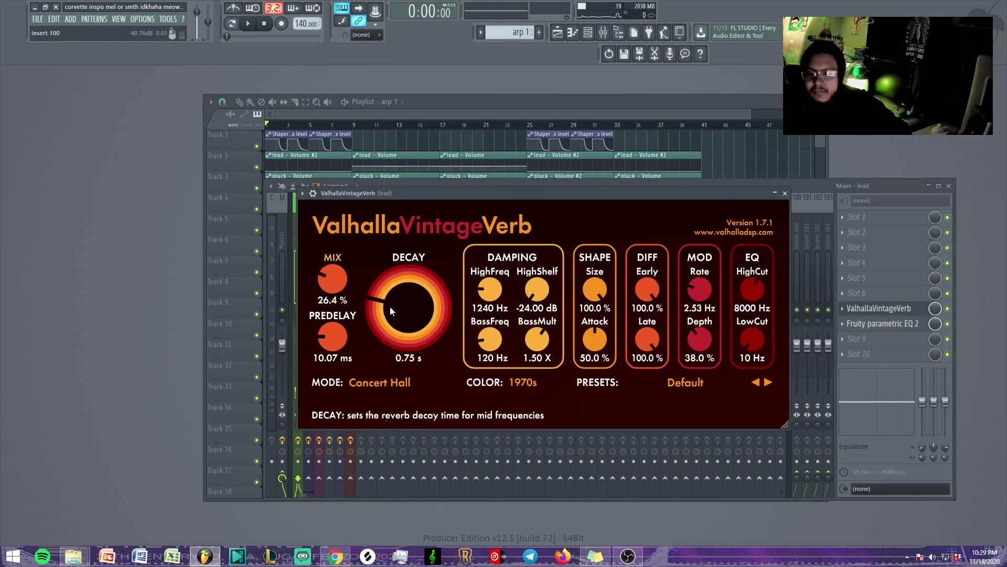
{"action": "left_click", "coordinate": [861, 310]}
{"action": "left_click", "coordinate": [884, 326]}
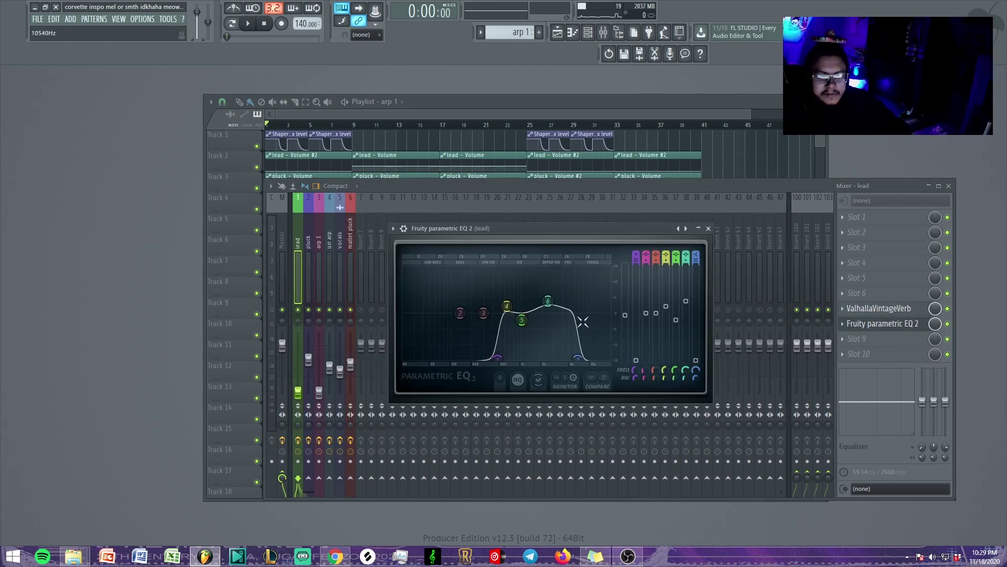
{"action": "key", "text": "Escape"}
Step: Inspect the pluck mixer track's Ozone 8 Imager, Little AlterBoy and Fruity Parametric EQ 2 effects
{"action": "left_click", "coordinate": [309, 295]}
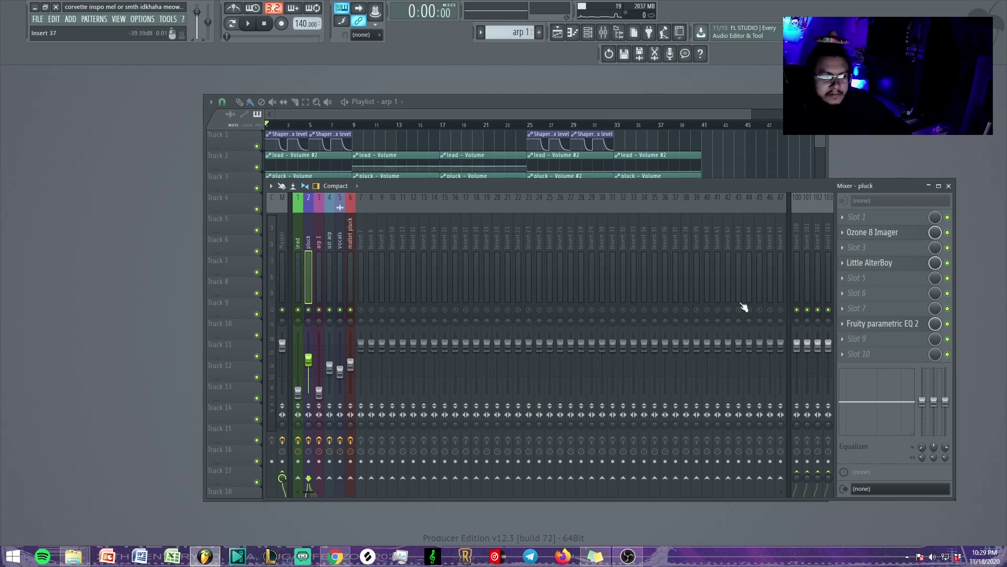
{"action": "left_click", "coordinate": [891, 233]}
{"action": "key", "text": "Escape"}
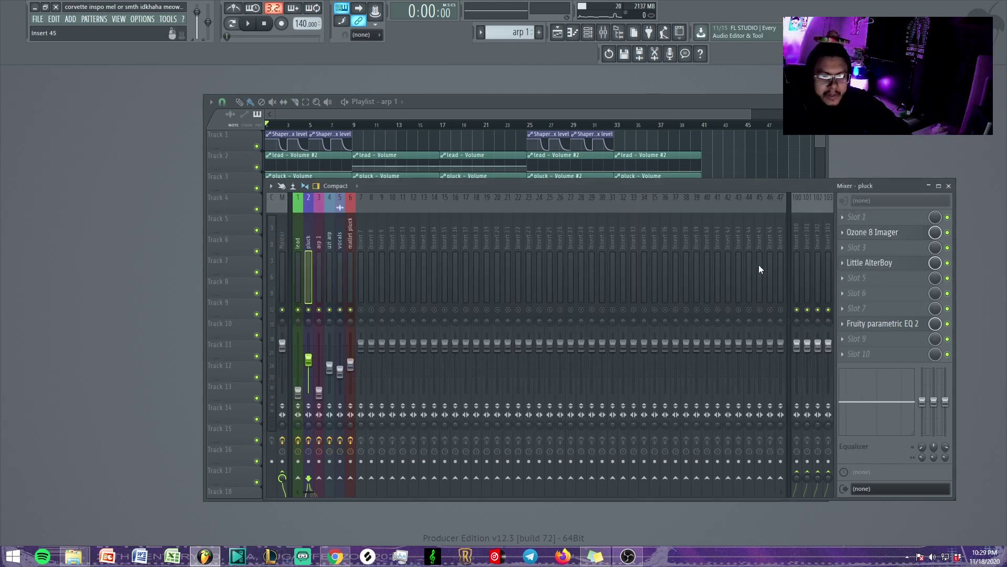
{"action": "left_click", "coordinate": [891, 267]}
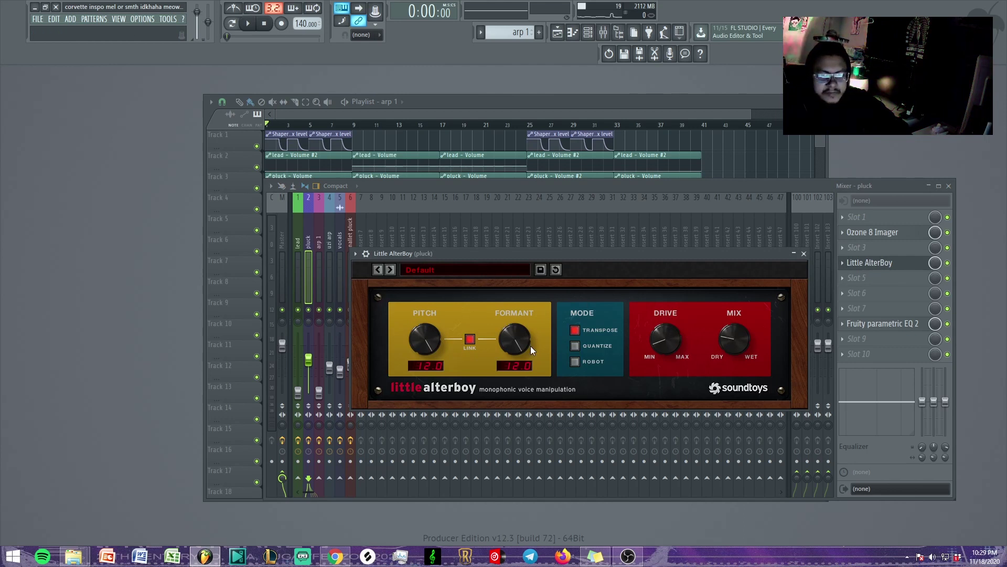
{"action": "key", "text": "Escape"}
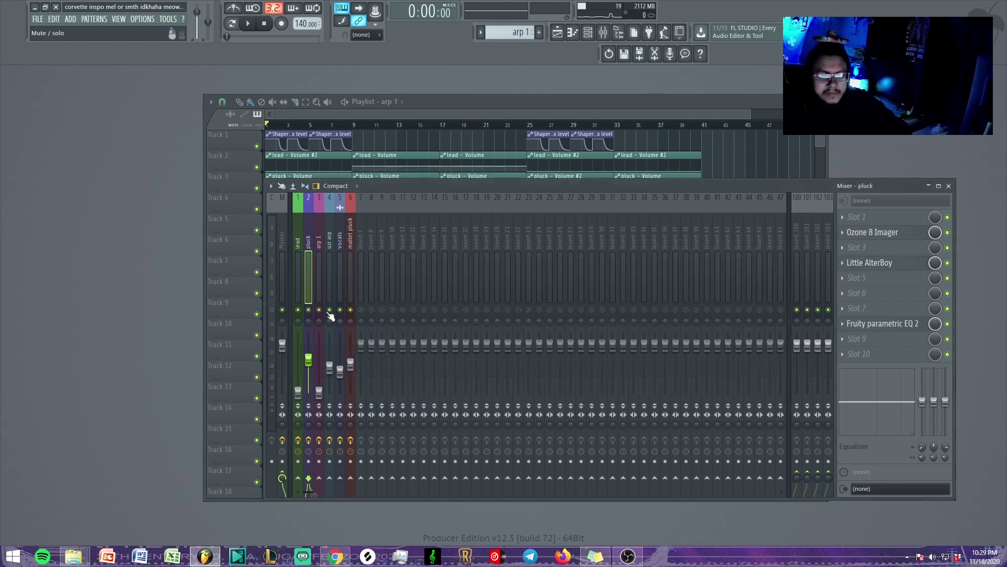
{"action": "left_click", "coordinate": [880, 325]}
{"action": "key", "text": "Escape"}
Step: Select the arp 1 mixer track, and solo its Track 11 patterns with bars 17 to 24 selected
{"action": "left_click", "coordinate": [323, 286]}
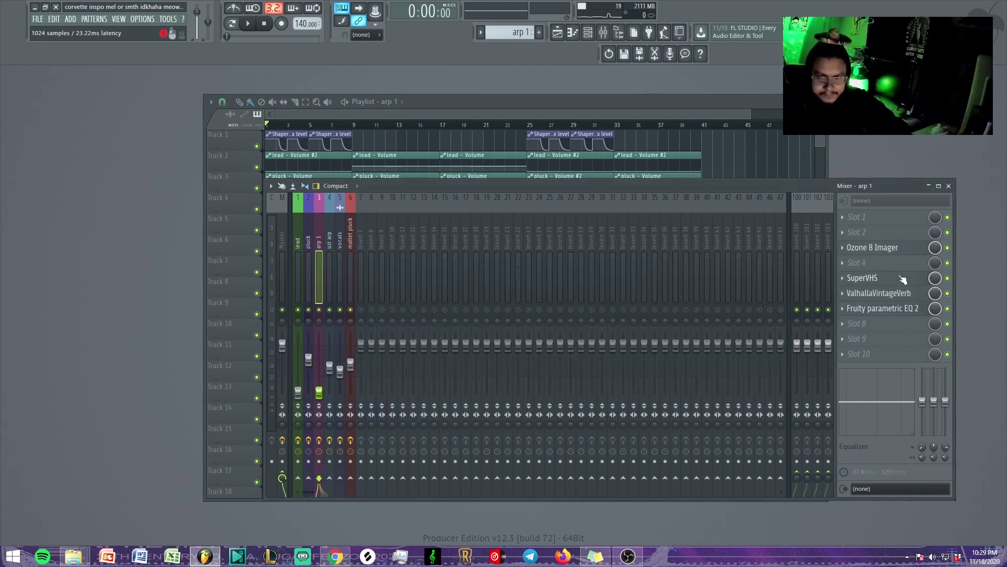
{"action": "key", "text": "F9"}
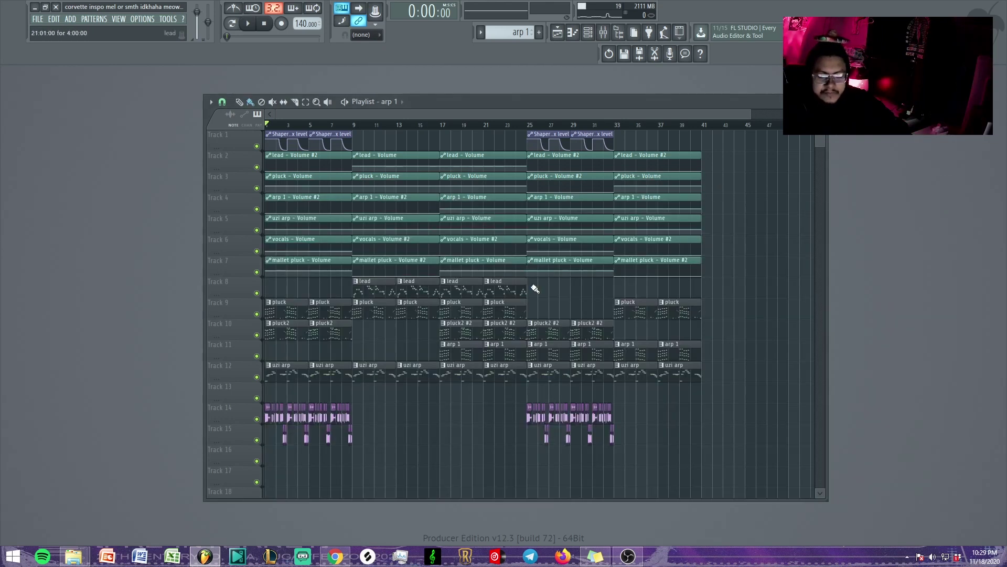
{"action": "double_click", "coordinate": [476, 350]}
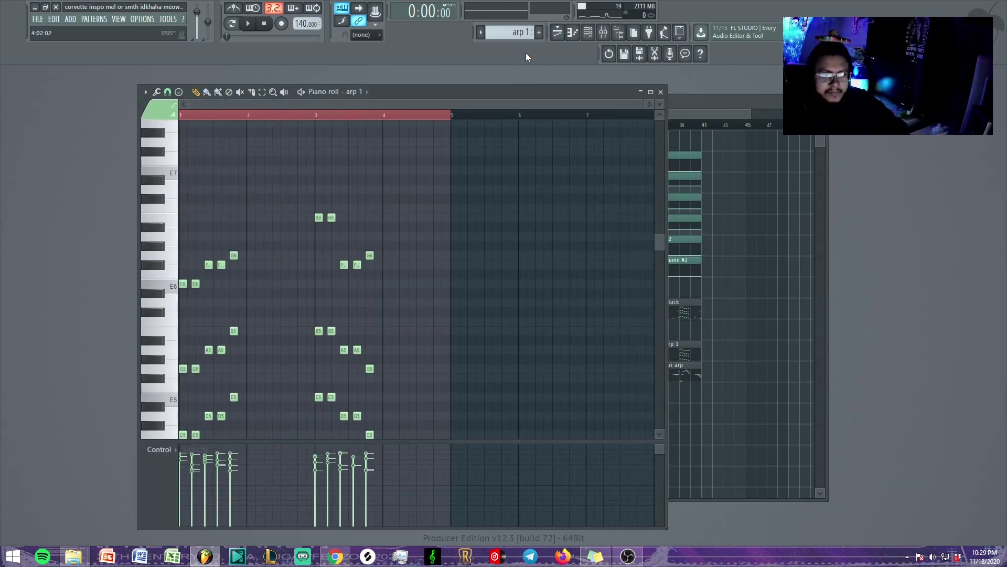
{"action": "left_click", "coordinate": [605, 35]}
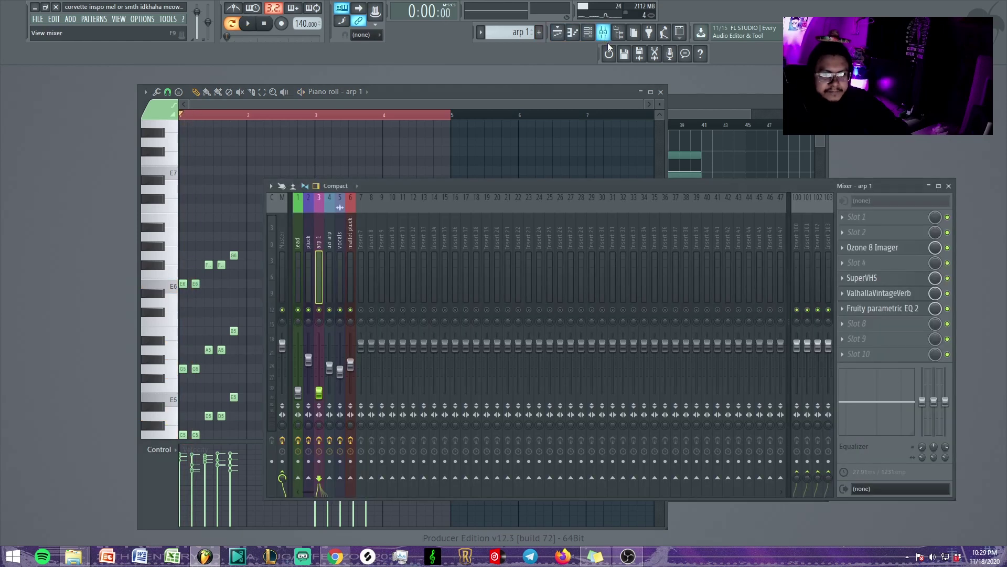
{"action": "key", "text": "Escape"}
{"action": "key", "text": "Escape"}
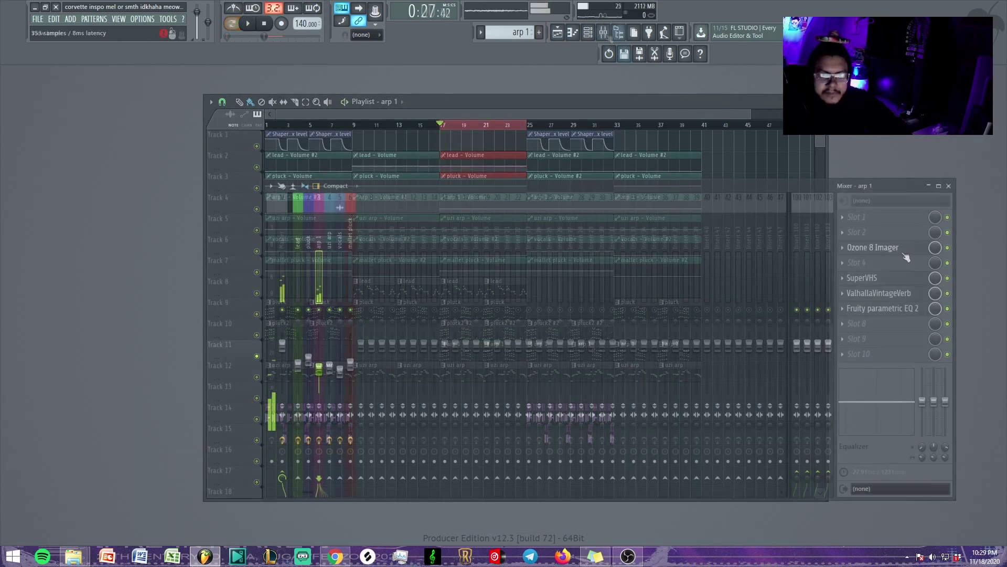
Step: Inspect the arp 1 track's Ozone 8 Imager and SuperVHS effects while bars 17 to 24 play
{"action": "left_click", "coordinate": [906, 255]}
{"action": "key", "text": "space"}
{"action": "left_click_drag", "start_coordinate": [649, 221], "coordinate": [444, 194]}
{"action": "left_click", "coordinate": [872, 247]}
{"action": "left_click", "coordinate": [864, 279]}
{"action": "left_click", "coordinate": [863, 279]}
{"action": "left_click", "coordinate": [879, 277]}
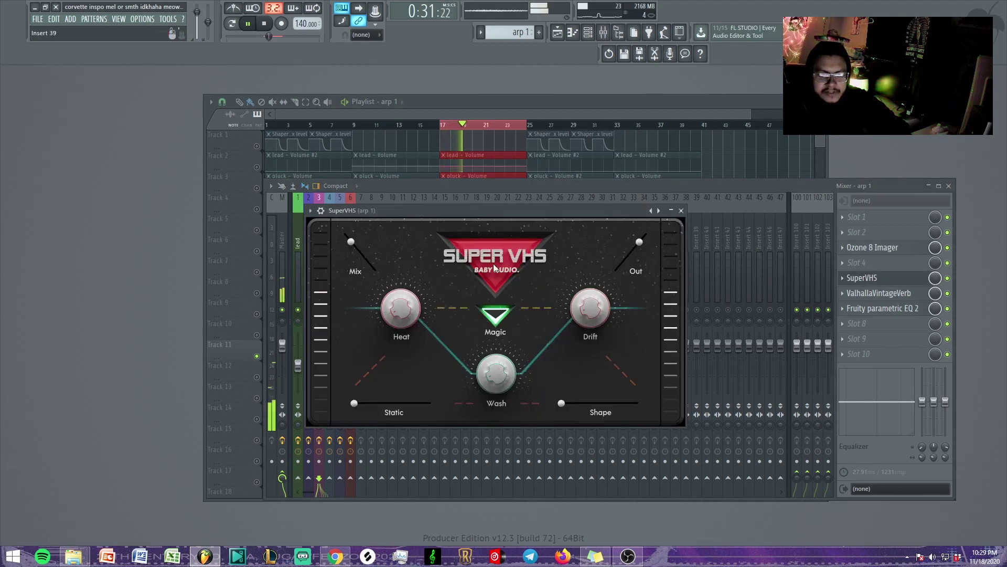
{"action": "left_click", "coordinate": [888, 279]}
Step: Inspect the arp 1 track's ValhallaVintageVerb and Fruity Parametric EQ 2, and return to the playlist
{"action": "left_click", "coordinate": [897, 295]}
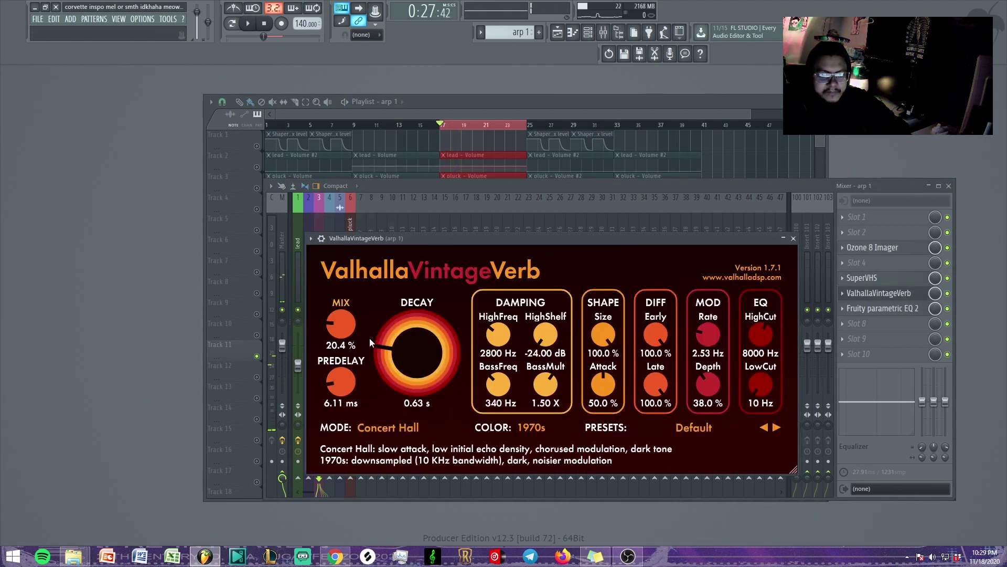
{"action": "key", "text": "Escape"}
{"action": "left_click", "coordinate": [859, 311]}
{"action": "key", "text": "Escape"}
{"action": "left_click", "coordinate": [877, 313]}
{"action": "key", "text": "space"}
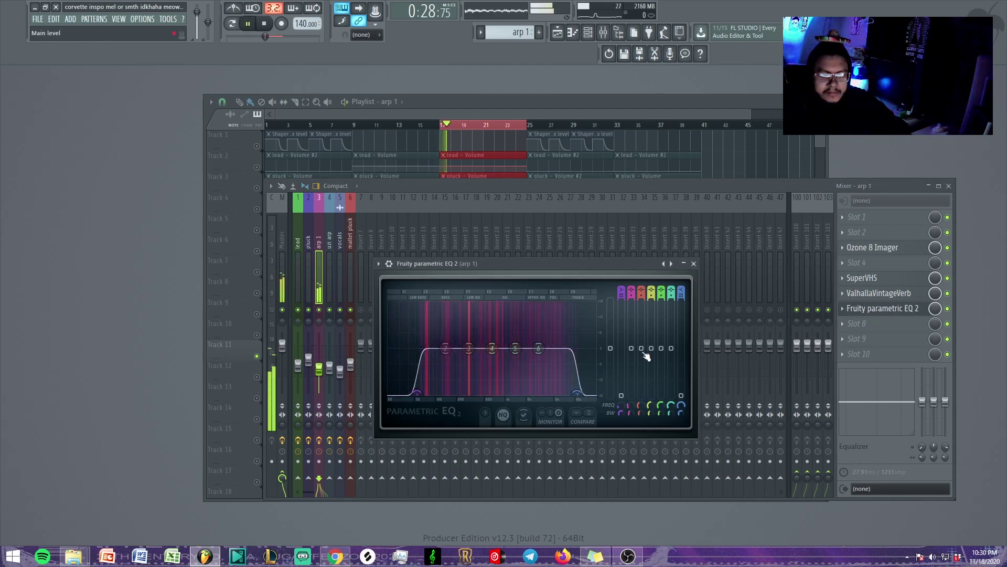
{"action": "key", "text": "Escape"}
{"action": "key", "text": "Escape"}
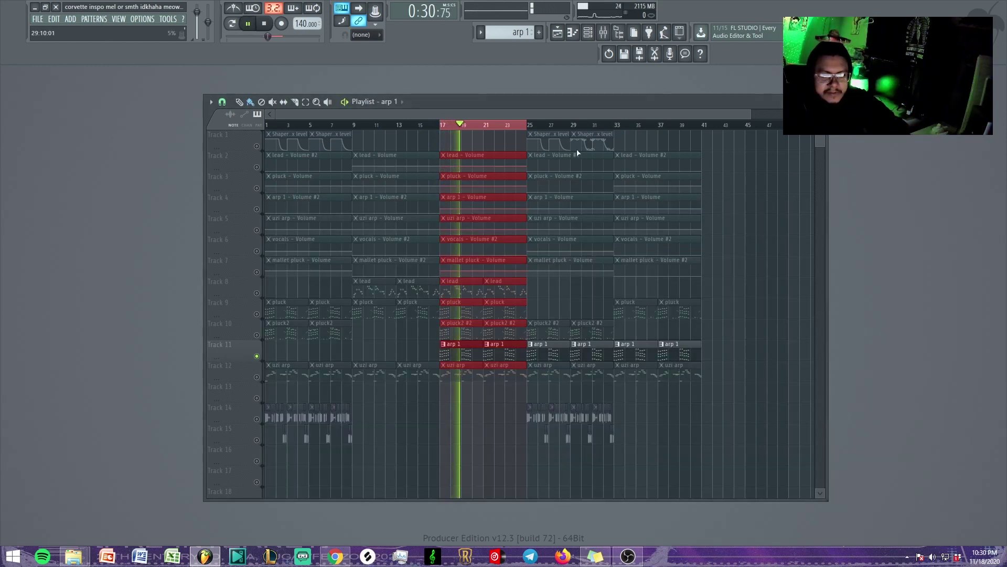
Step: Solo the uzi arp patterns on Track 12 and bring up the uzi arp track in the mixer
{"action": "key", "text": "space"}
{"action": "key", "text": "F9"}
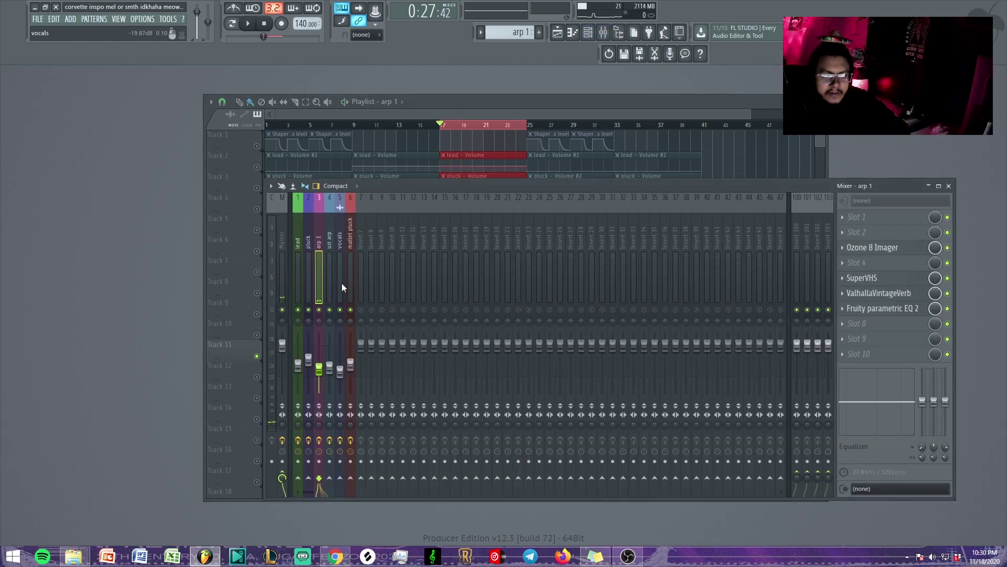
{"action": "key", "text": "F9"}
{"action": "left_click", "coordinate": [257, 378]}
{"action": "key", "text": "F9"}
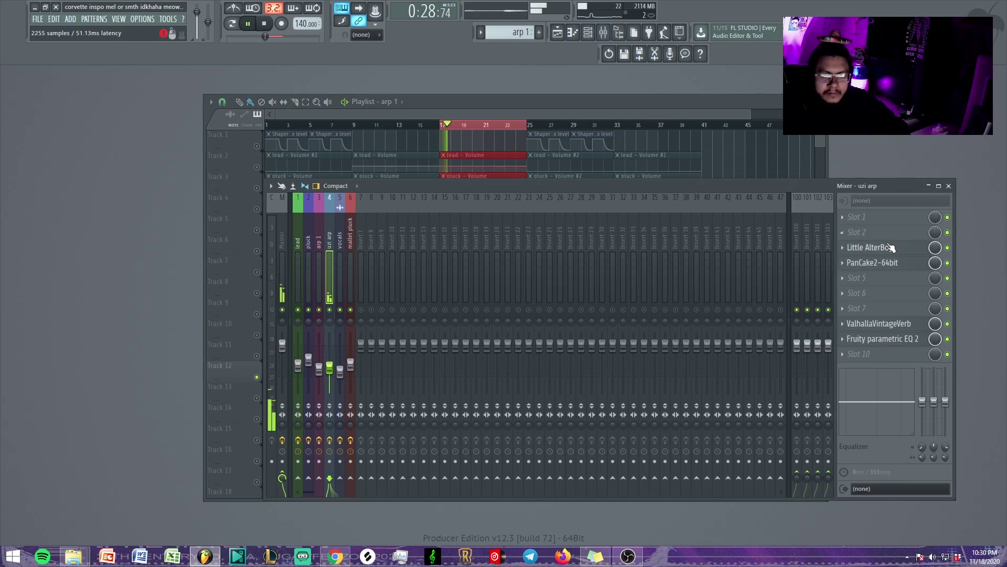
Step: Inspect the uzi arp track's Little AlterBoy and PanCake2 effects during playback
{"action": "left_click", "coordinate": [869, 247]}
{"action": "left_click_drag", "start_coordinate": [490, 222], "coordinate": [291, 215]}
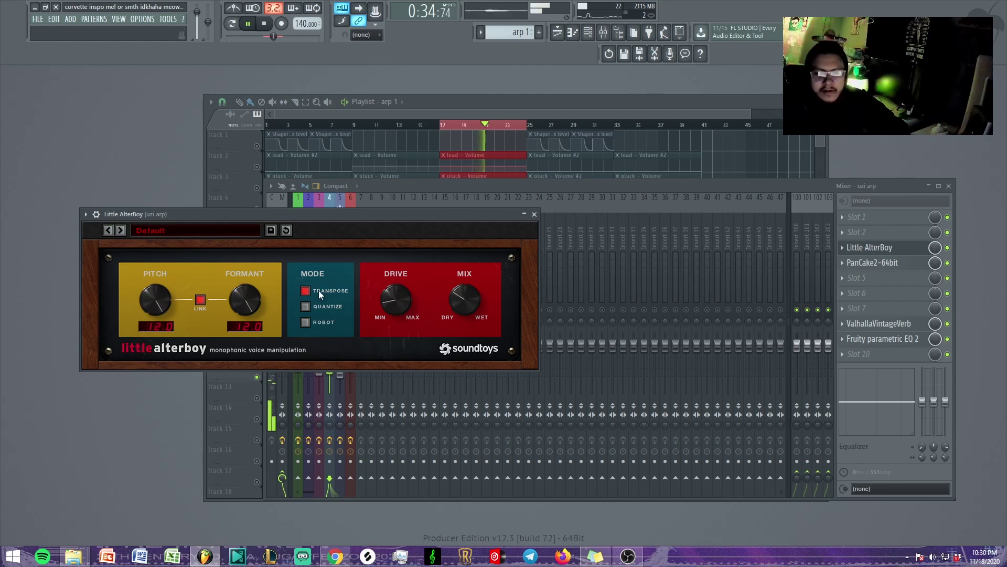
{"action": "left_click", "coordinate": [869, 247]}
{"action": "left_click", "coordinate": [871, 262]}
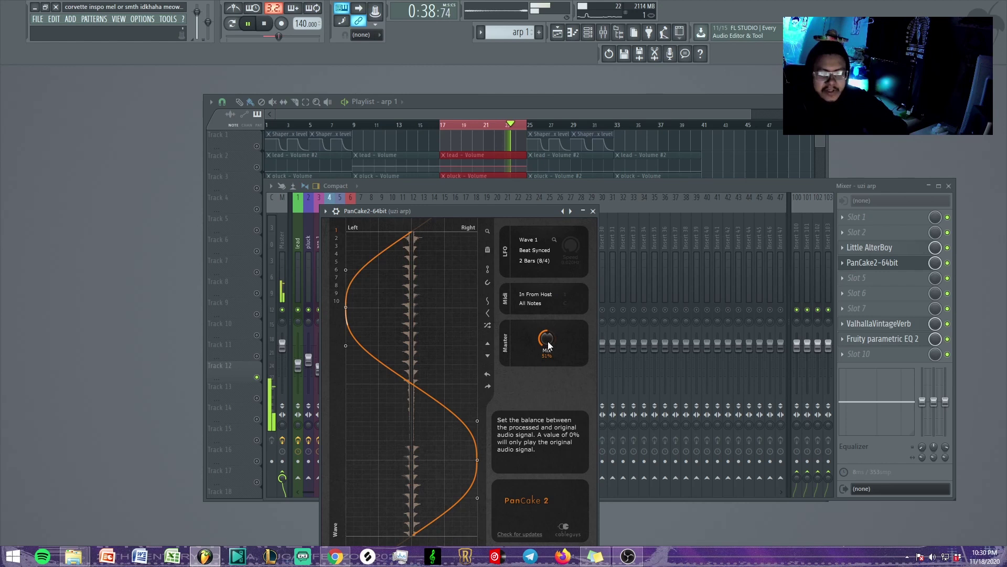
{"action": "key", "text": "Escape"}
Step: Inspect the uzi arp track's ValhallaVintageVerb settings and Fruity Parametric EQ 2 curve
{"action": "left_click", "coordinate": [886, 323]}
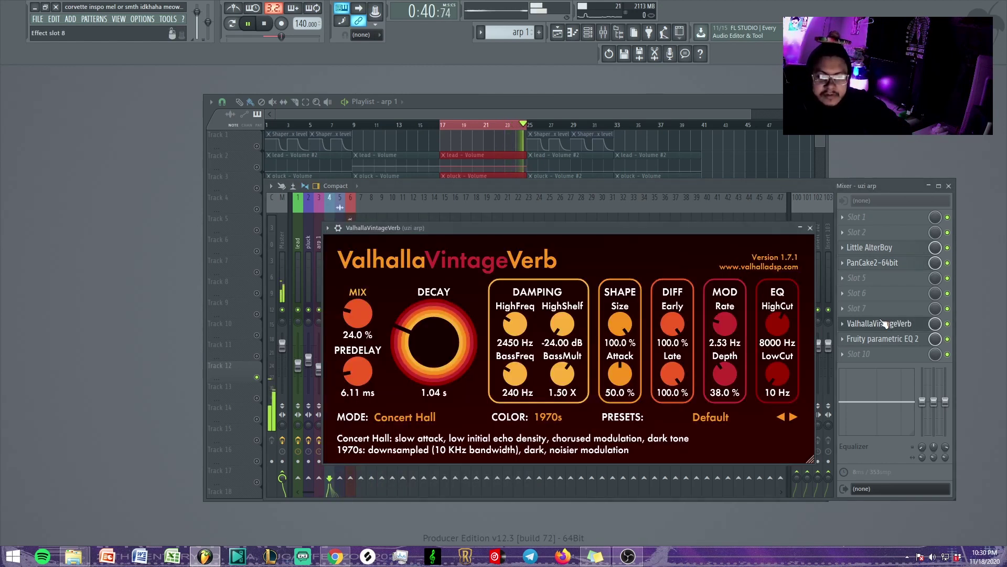
{"action": "key", "text": "Escape"}
{"action": "left_click", "coordinate": [890, 338]}
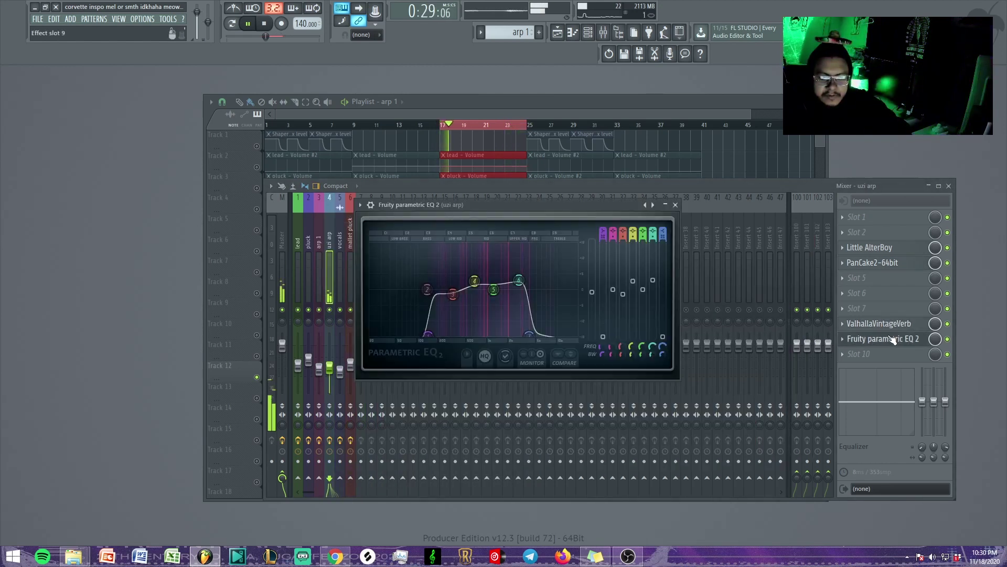
Step: Close the uzi arp track's EQ and the mixer, stop playback, and select bars 25 to 33 in the playlist
{"action": "key", "text": "Escape"}
{"action": "key", "text": "F9"}
{"action": "key", "text": "space"}
{"action": "left_click", "coordinate": [606, 37]}
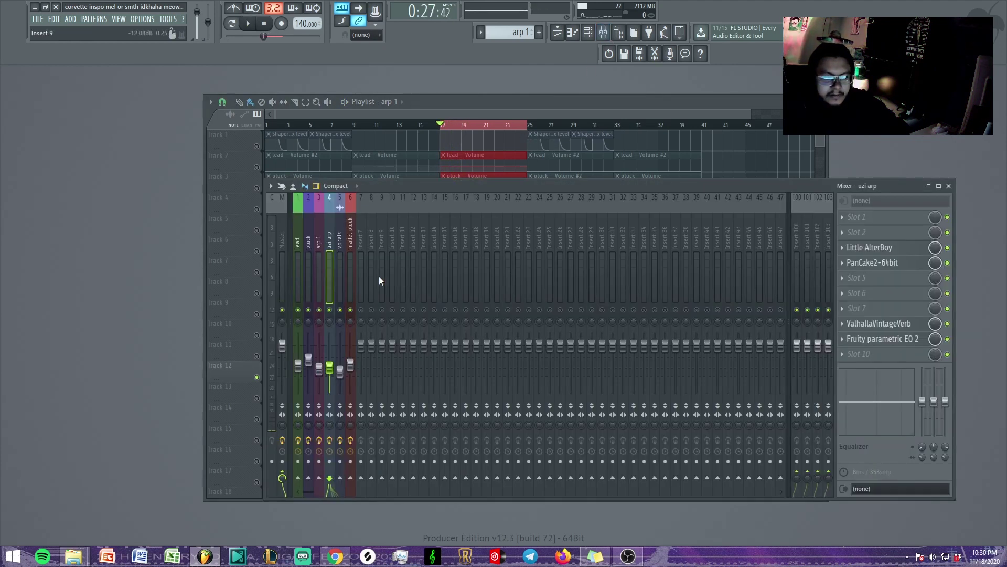
{"action": "key", "text": "F9"}
{"action": "left_click", "coordinate": [529, 128], "text": "ctrl"}
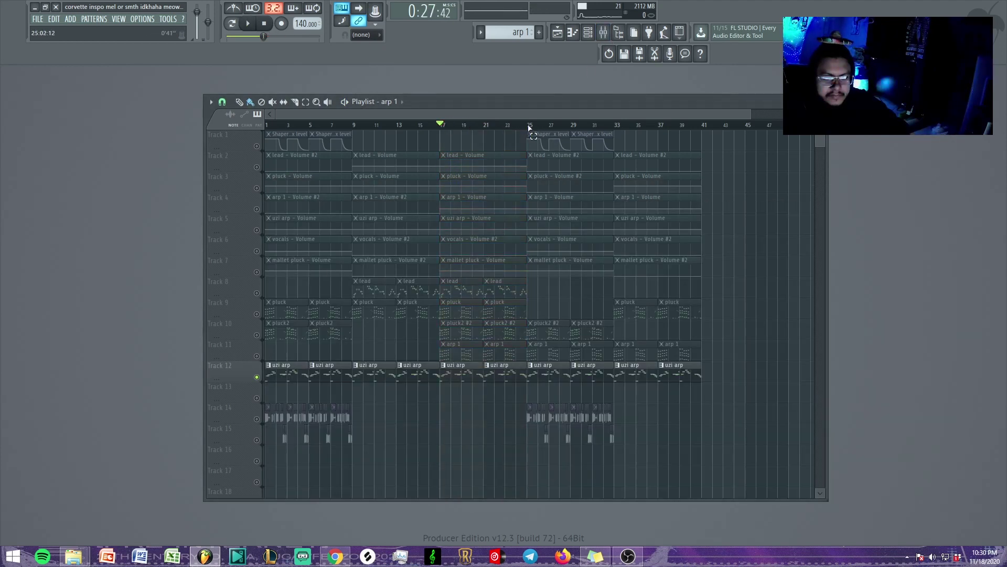
{"action": "left_click_drag", "start_coordinate": [531, 129], "coordinate": [618, 137]}
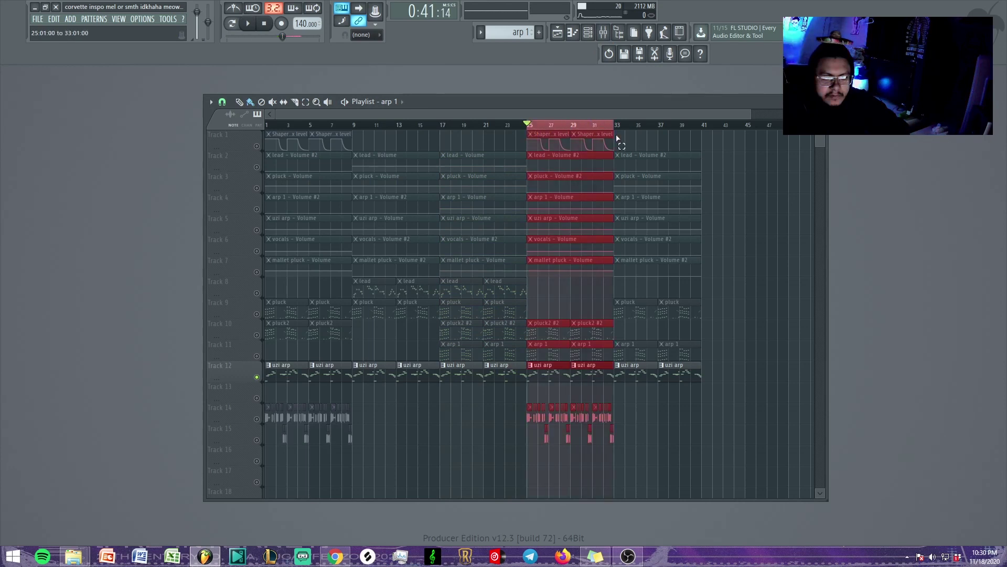
Step: Unmute the ShaperBox automation on Track 1 and the vocal chops on Tracks 14 and 15, and play them with the vocals mixer track showing
{"action": "left_click", "coordinate": [241, 146]}
{"action": "left_click", "coordinate": [257, 419]}
{"action": "left_click", "coordinate": [257, 440]}
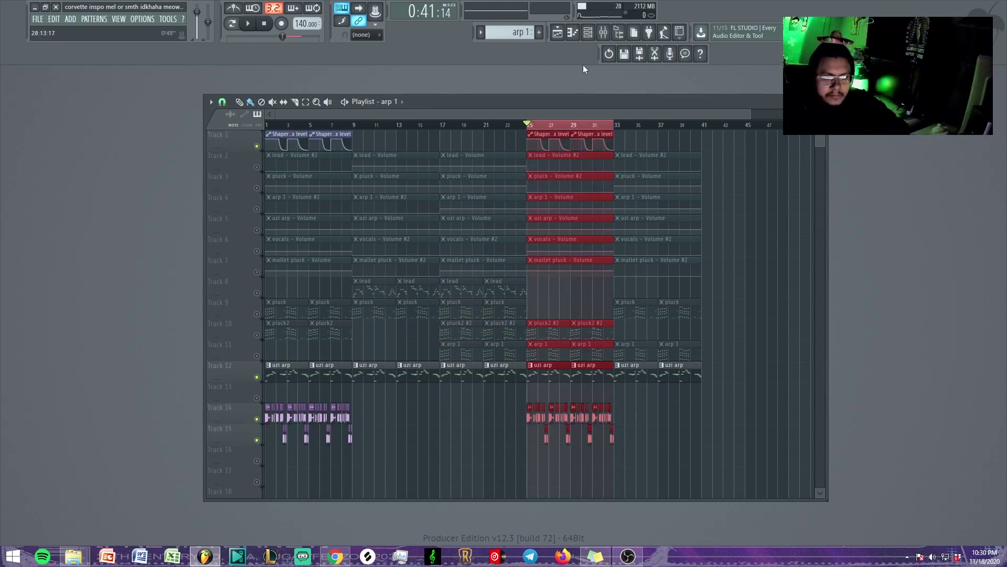
{"action": "left_click", "coordinate": [603, 32]}
{"action": "key", "text": "space"}
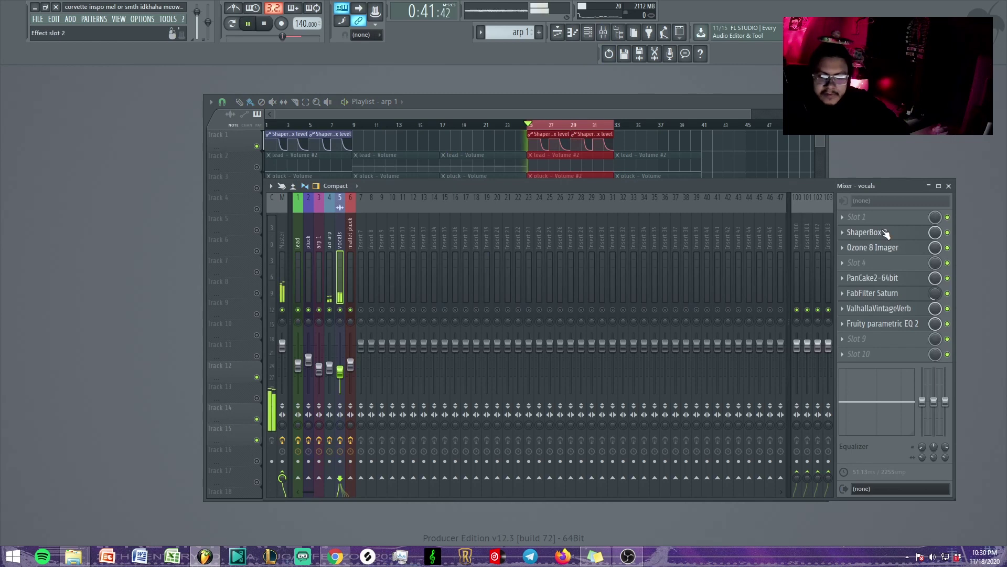
Step: Inspect the vocals track's ShaperBox 2 filter and volume curves during playback
{"action": "left_click", "coordinate": [886, 233]}
{"action": "left_click_drag", "start_coordinate": [747, 194], "coordinate": [344, 176]}
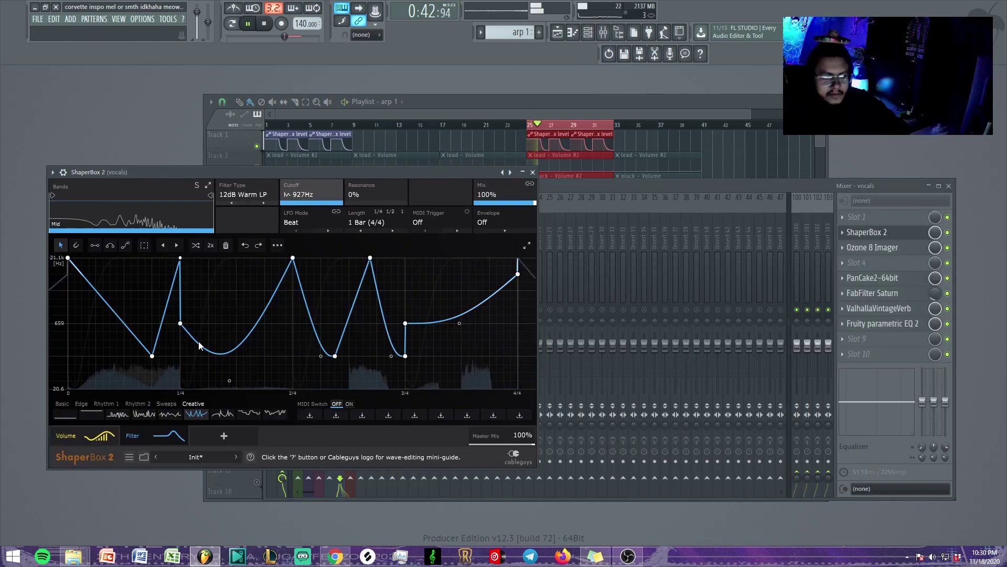
{"action": "left_click", "coordinate": [84, 436]}
{"action": "left_click", "coordinate": [885, 232]}
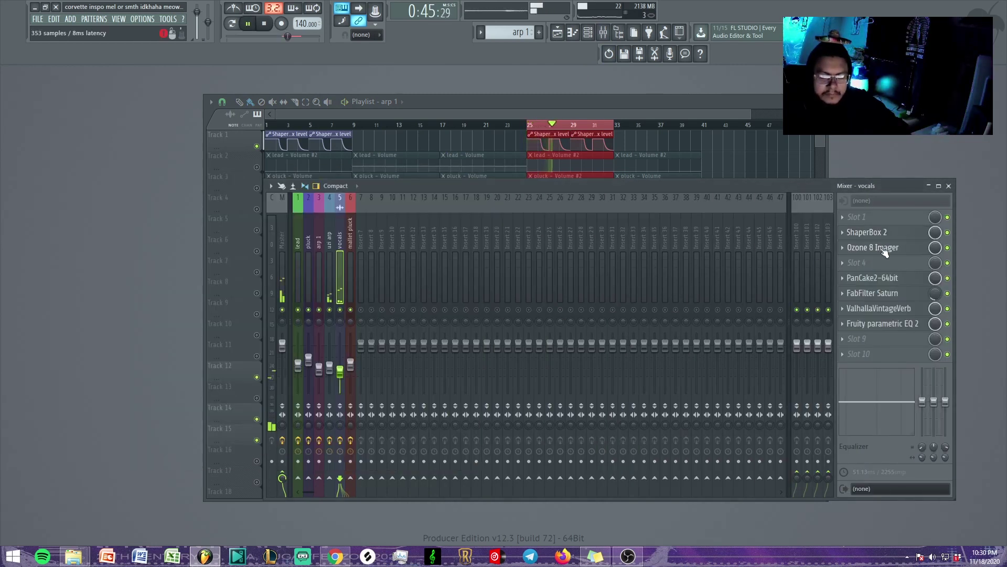
Step: Inspect the vocals track's Ozone 8 Imager and PanCake2 panning settings
{"action": "left_click", "coordinate": [886, 248]}
{"action": "left_click", "coordinate": [896, 222]}
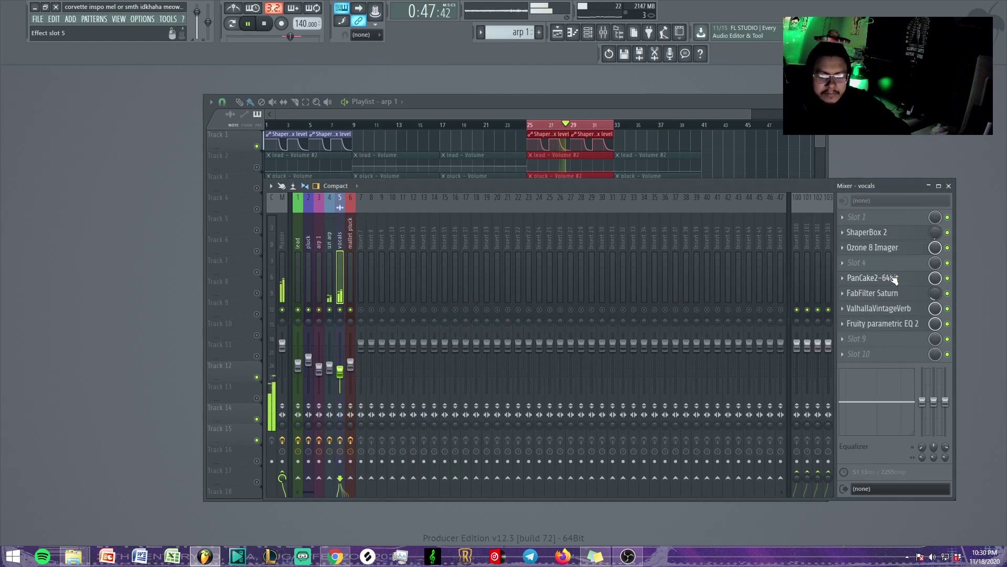
{"action": "left_click", "coordinate": [894, 279]}
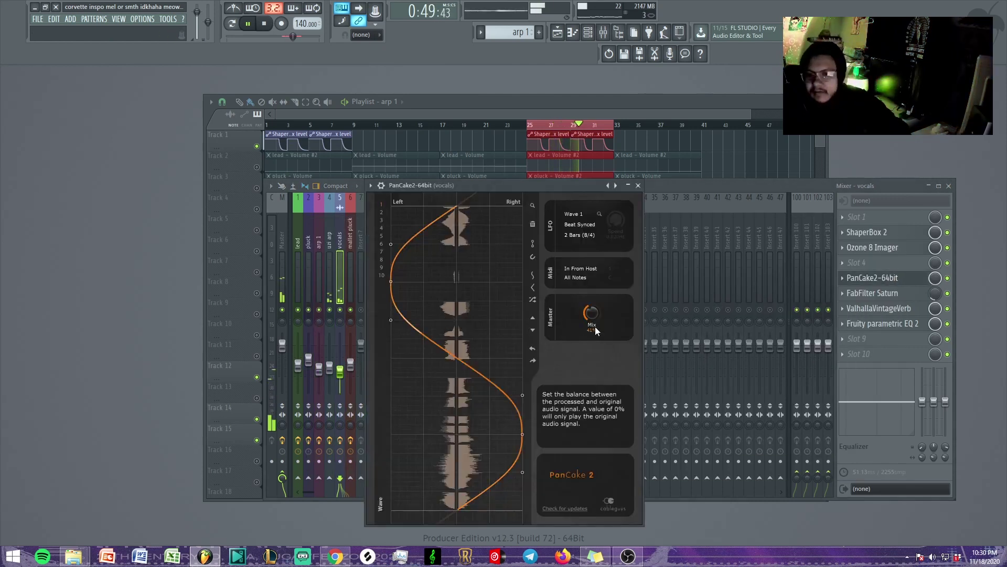
{"action": "key", "text": "Escape"}
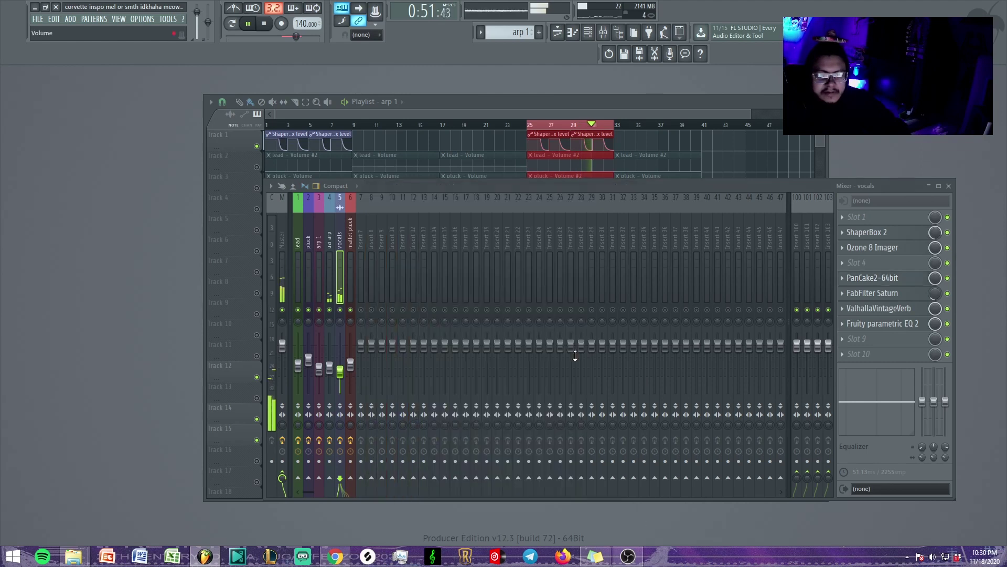
Step: Inspect the vocals track's FabFilter Saturn and ValhallaVintageVerb settings
{"action": "left_click", "coordinate": [892, 294]}
{"action": "left_click", "coordinate": [872, 295]}
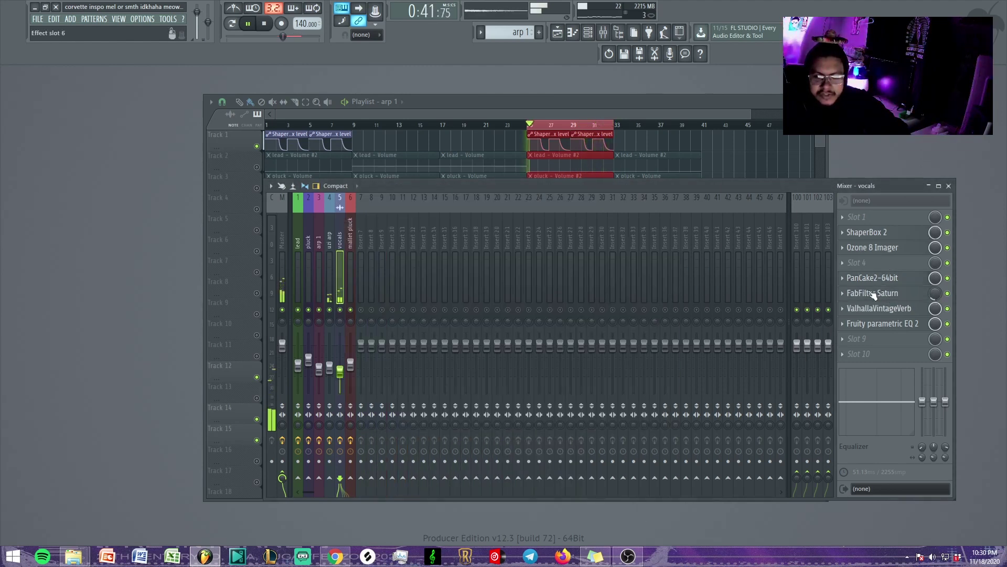
{"action": "left_click", "coordinate": [884, 311]}
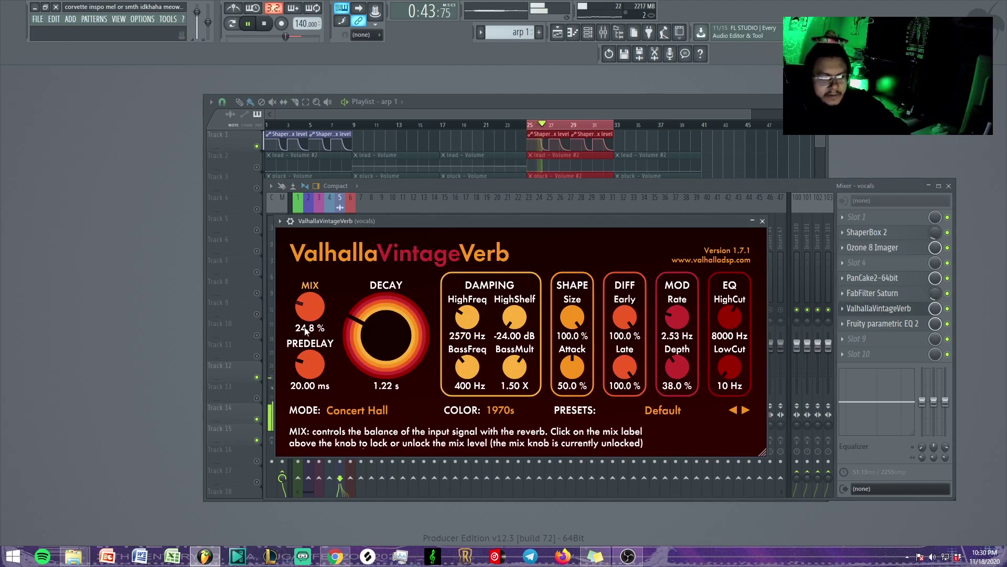
{"action": "left_click", "coordinate": [884, 310]}
Step: Inspect the vocals track's Fruity Parametric EQ 2 curve, return to the playlist and stop playback
{"action": "left_click", "coordinate": [900, 325]}
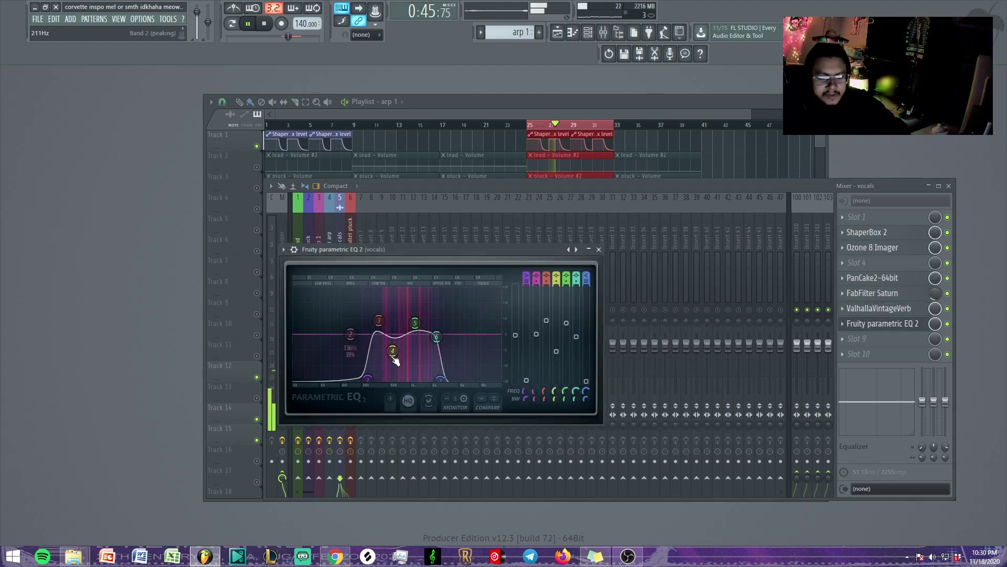
{"action": "left_click", "coordinate": [599, 250]}
{"action": "key", "text": "F9"}
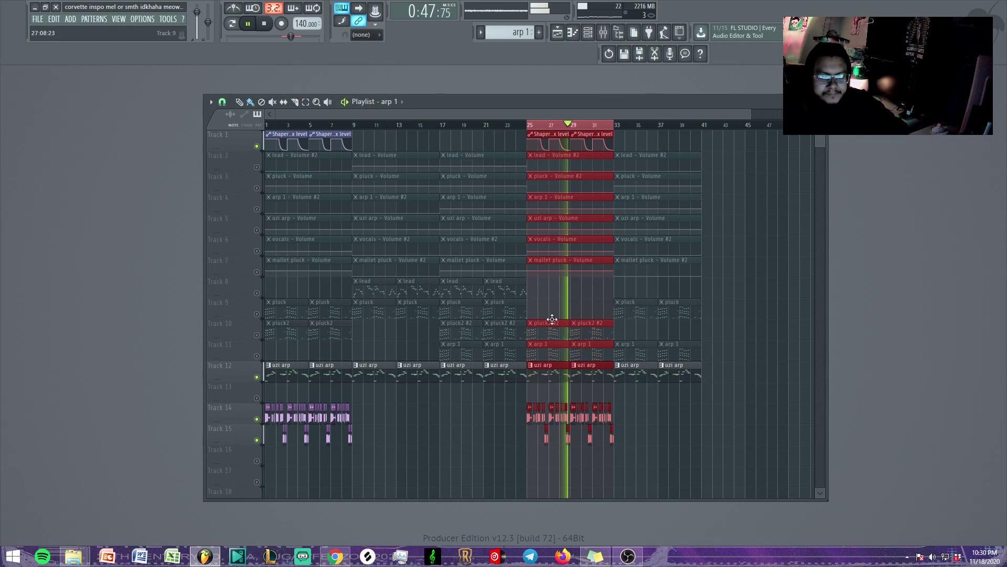
{"action": "key", "text": "space"}
Step: Solo the pluck2 patterns on Track 10 and play from bar 1 with a selection reaching about bar 22
{"action": "left_click", "coordinate": [255, 334]}
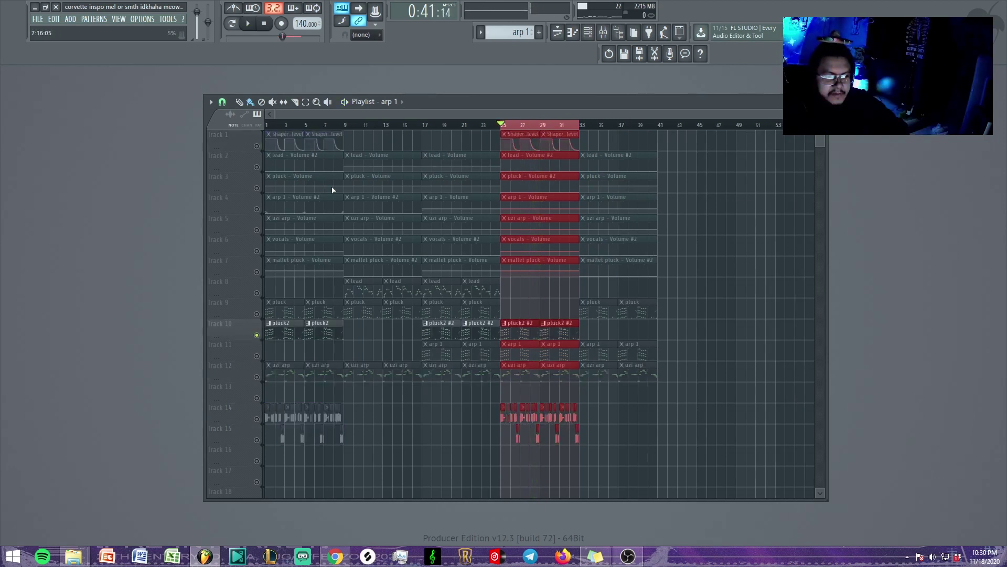
{"action": "left_click", "coordinate": [267, 126], "text": "ctrl"}
{"action": "left_click_drag", "start_coordinate": [269, 130], "coordinate": [467, 128]}
{"action": "key", "text": "space"}
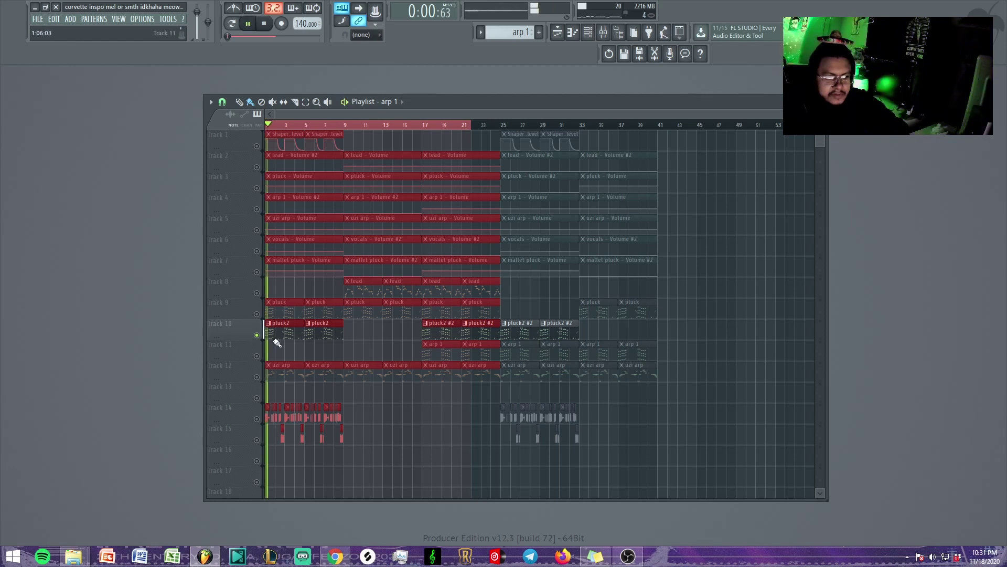
Step: Bring up the mallet pluck track in the mixer and inspect its RC-20 Retro Color effect
{"action": "key", "text": "F9"}
{"action": "left_click", "coordinate": [871, 278]}
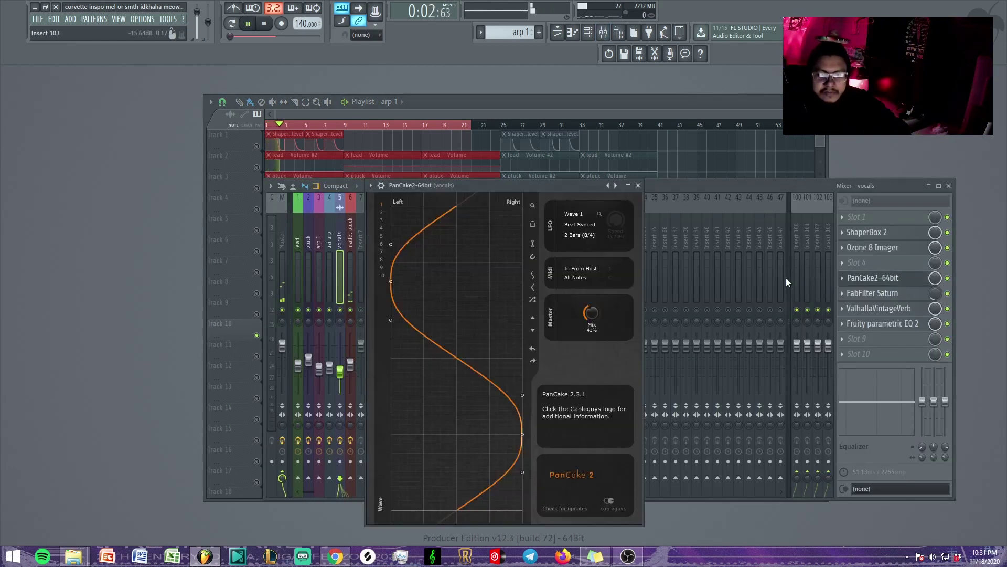
{"action": "left_click", "coordinate": [670, 279]}
{"action": "left_click", "coordinate": [351, 288]}
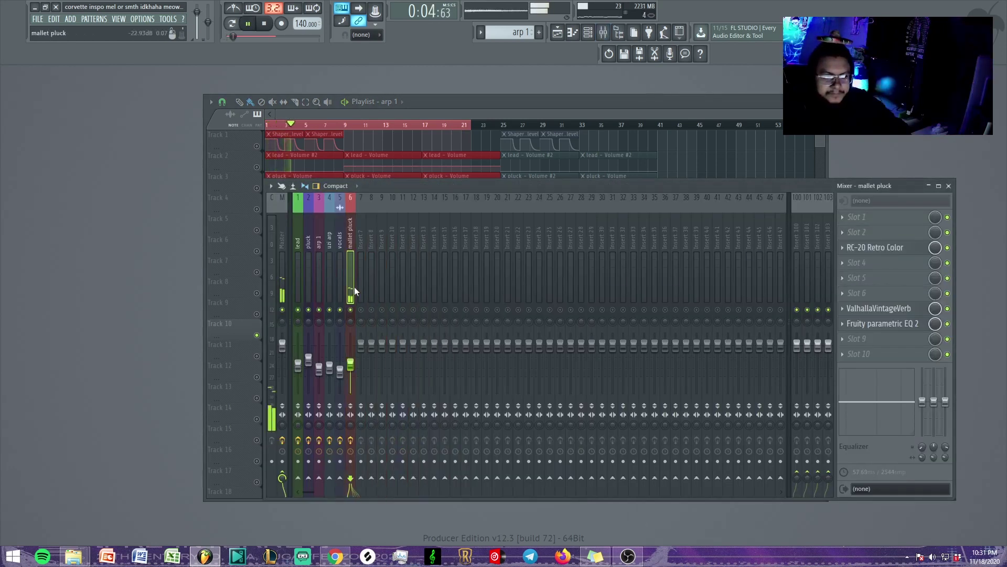
{"action": "left_click", "coordinate": [875, 248]}
{"action": "left_click", "coordinate": [875, 247]}
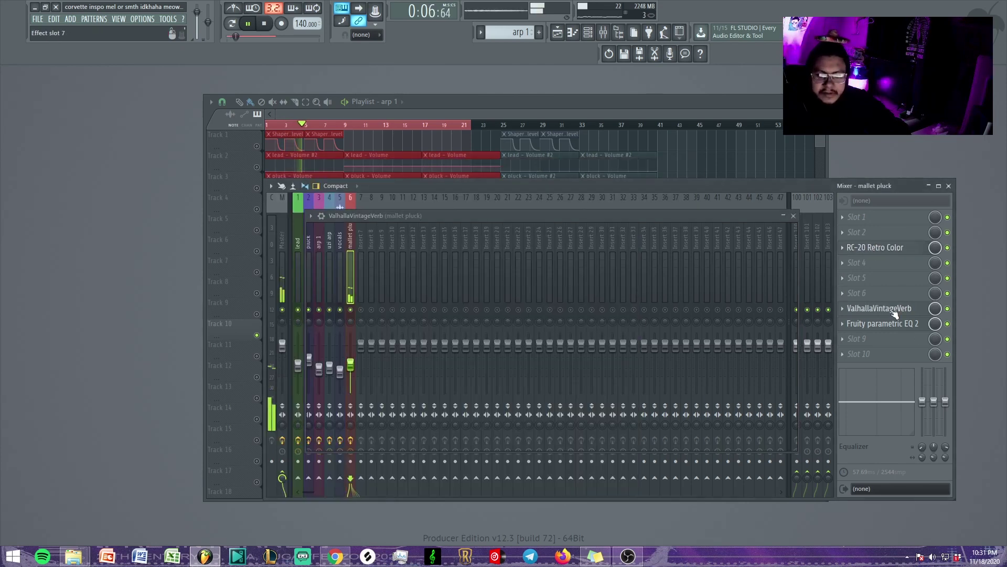
Step: Inspect the mallet pluck track's ValhallaVintageVerb and Fruity Parametric EQ 2, and return to the playlist
{"action": "left_click", "coordinate": [879, 308]}
{"action": "left_click", "coordinate": [879, 308]}
{"action": "left_click", "coordinate": [883, 323]}
{"action": "key", "text": "Escape"}
{"action": "key", "text": "Escape"}
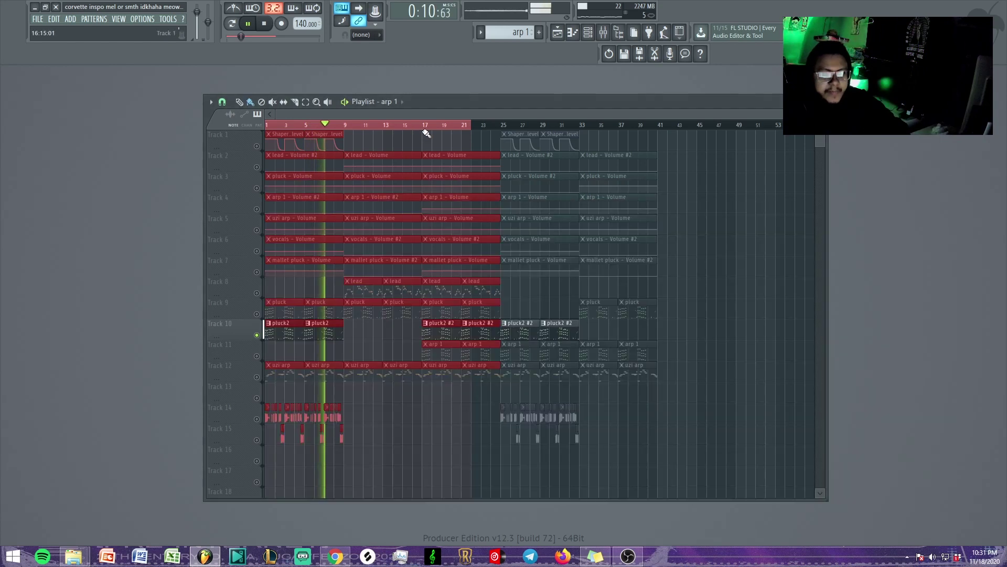
Step: Select bars 17 to 25 and play the soloed pluck2 section, repositioning the mixer and playlist windows
{"action": "right_click", "coordinate": [425, 126]}
{"action": "left_click", "coordinate": [426, 126]}
{"action": "left_click_drag", "start_coordinate": [426, 127], "coordinate": [495, 127]}
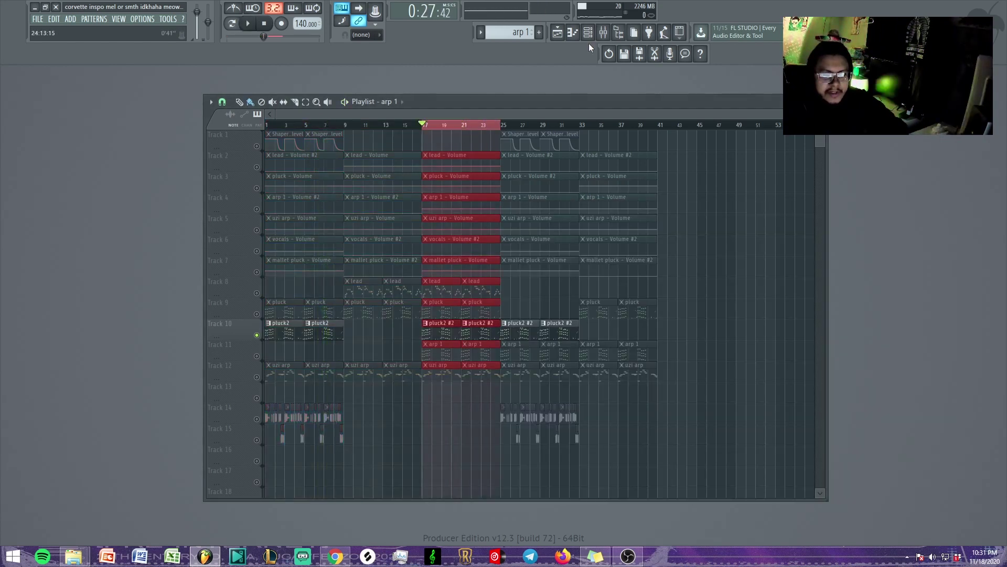
{"action": "key", "text": "F9"}
{"action": "left_click_drag", "start_coordinate": [607, 188], "coordinate": [712, 181]}
{"action": "left_click_drag", "start_coordinate": [587, 101], "coordinate": [512, 94]}
{"action": "mouse_move", "coordinate": [789, 176]}
{"action": "left_mouse_down"}
{"action": "mouse_move", "coordinate": [768, 165]}
{"action": "mouse_move", "coordinate": [802, 163]}
{"action": "left_mouse_up"}
{"action": "key", "text": "space"}
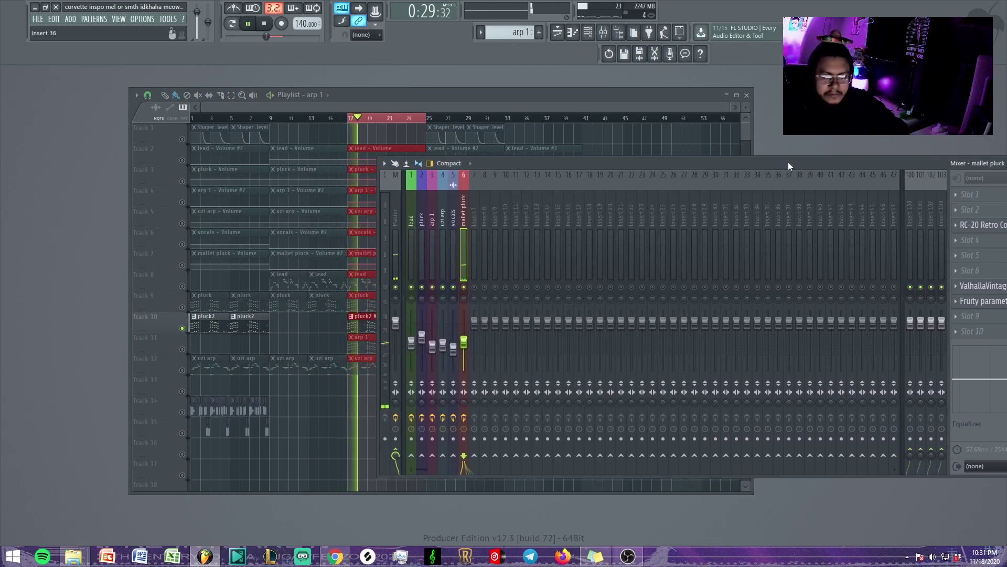
{"action": "left_click_drag", "start_coordinate": [788, 162], "coordinate": [635, 167]}
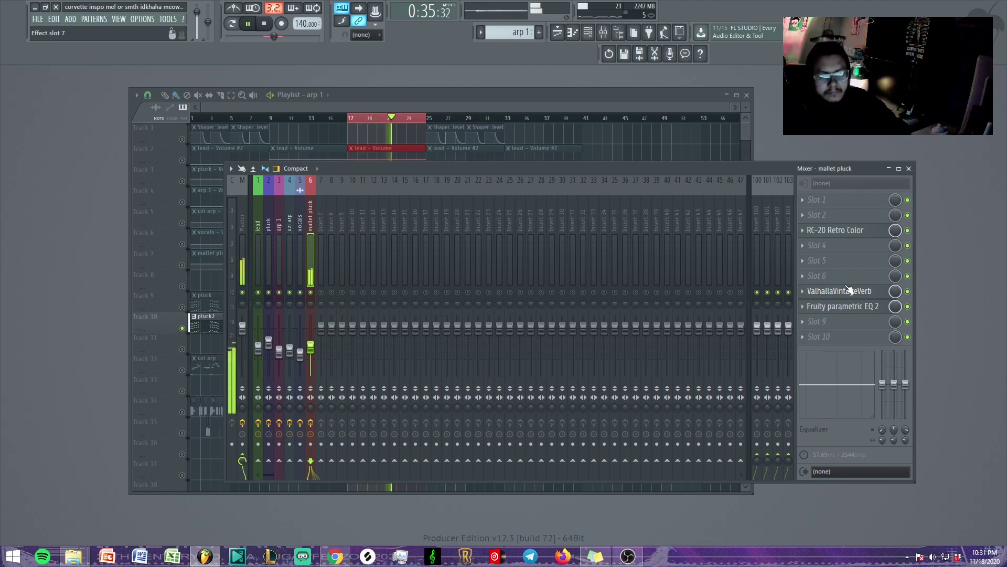
Step: Close the mixer, reposition the playlist window and stop playback
{"action": "left_click_drag", "start_coordinate": [517, 96], "coordinate": [506, 95]}
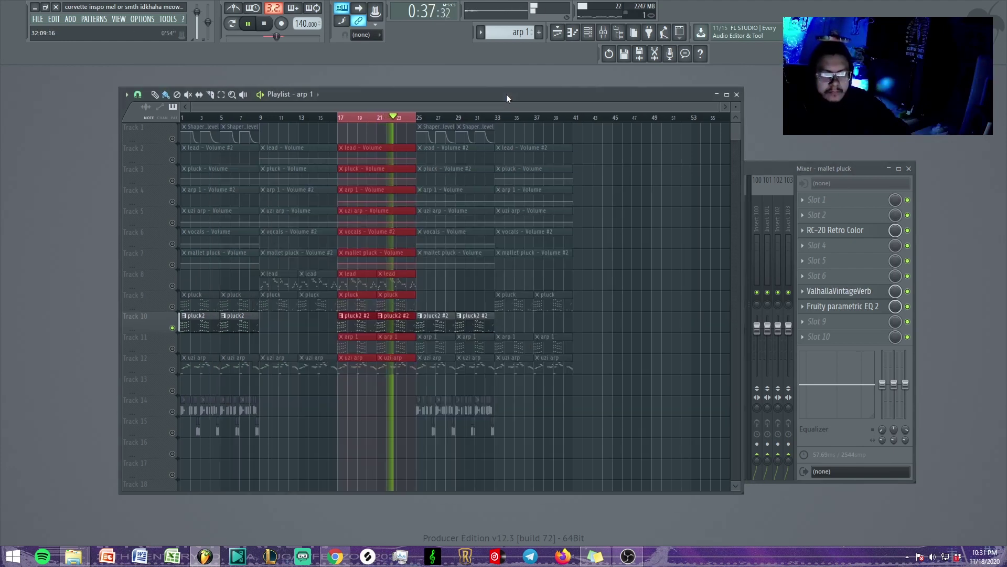
{"action": "left_click", "coordinate": [909, 168]}
{"action": "left_click_drag", "start_coordinate": [508, 93], "coordinate": [767, 103]}
{"action": "key", "text": "space"}
Step: Restore all playlist tracks after briefly soloing Track 9, clear the time selection and return the playhead to the start
{"action": "right_click", "coordinate": [431, 318]}
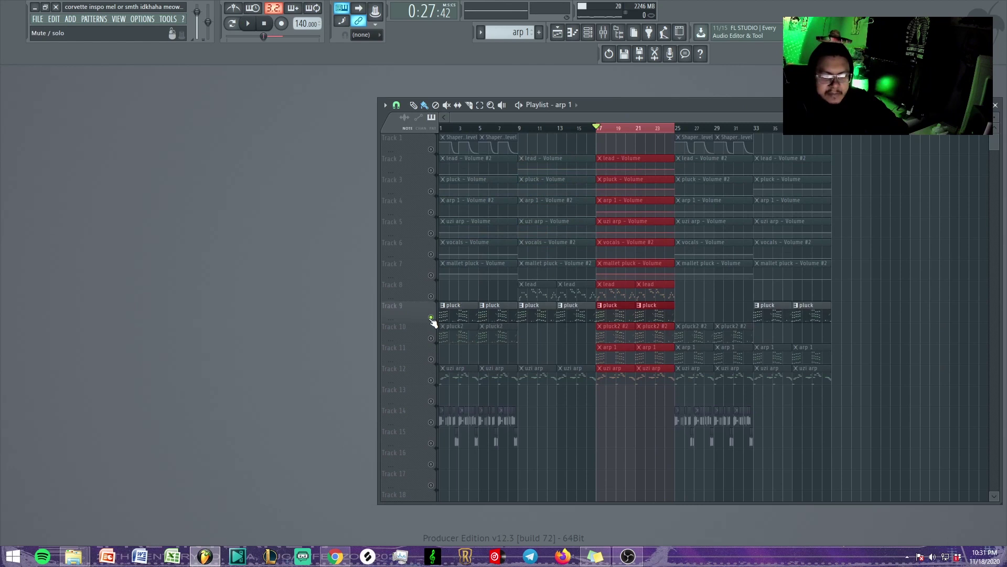
{"action": "right_click", "coordinate": [431, 318]}
{"action": "left_click", "coordinate": [622, 140], "text": "ctrl"}
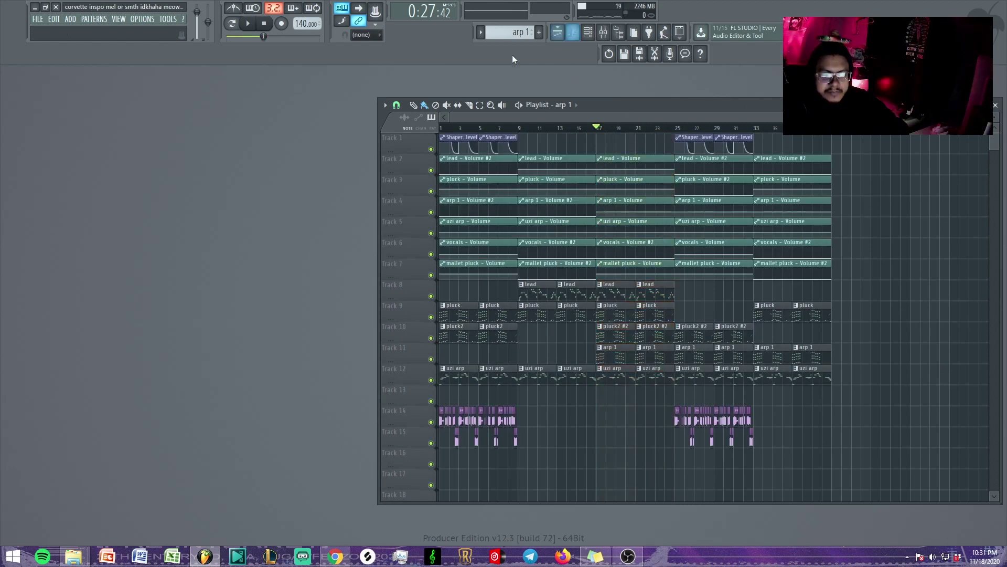
{"action": "left_click", "coordinate": [264, 24]}
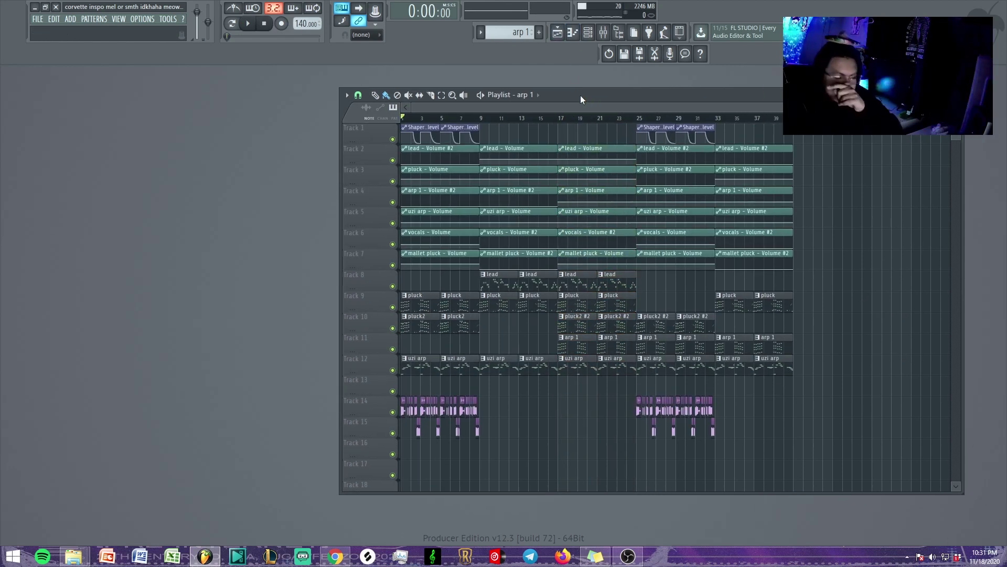
Step: Look over the full playlist arrangement, from the volume automation clips to the Corvette audio clips on Tracks 20 to 24
{"action": "scroll", "coordinate": [892, 313], "scroll_direction": "down", "scroll_amount": 5}
{"action": "scroll", "coordinate": [656, 344], "scroll_direction": "up", "scroll_amount": 2}
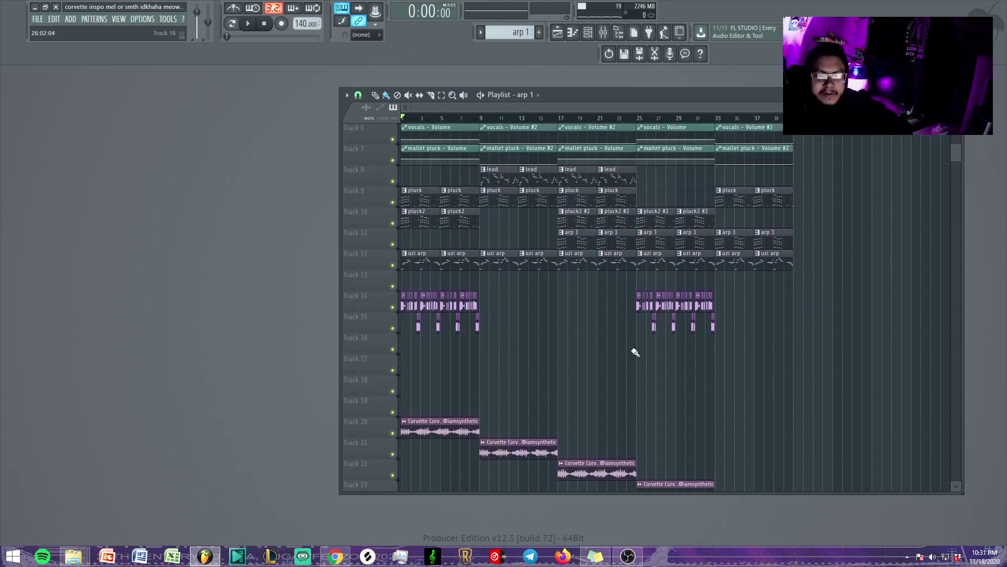
{"action": "scroll", "coordinate": [619, 353], "scroll_direction": "up", "scroll_amount": 3}
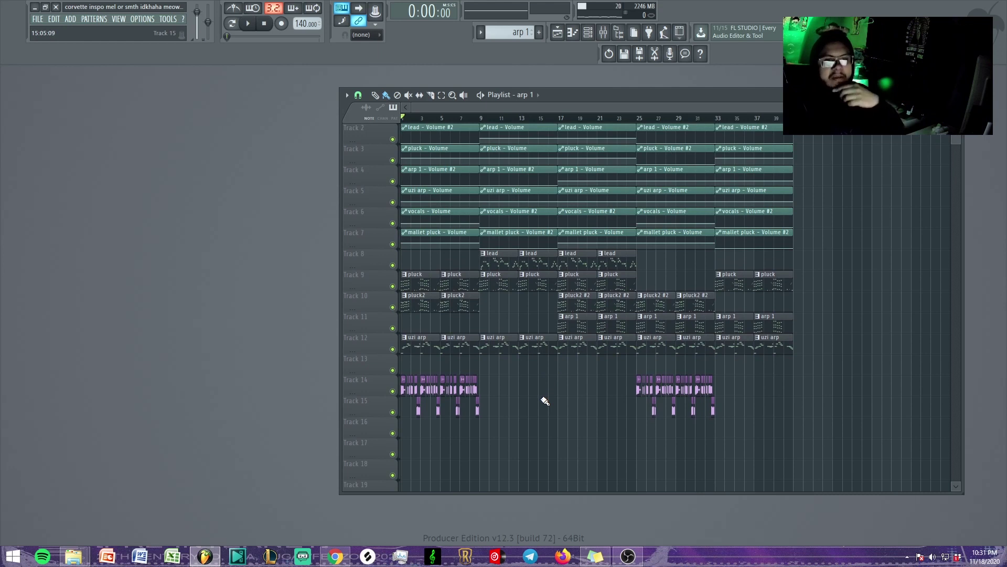
{"action": "scroll", "coordinate": [545, 401], "scroll_direction": "down", "scroll_amount": 3}
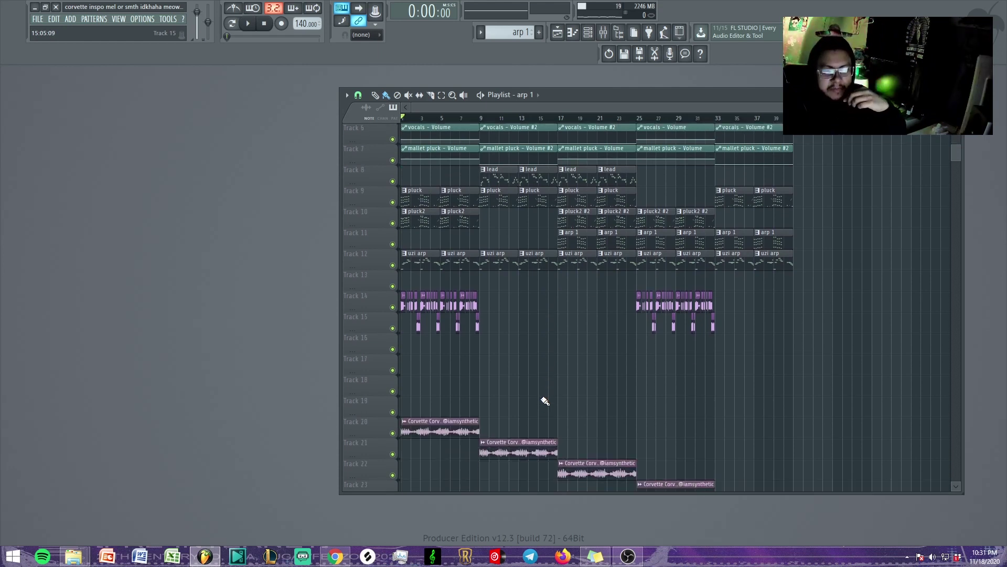
{"action": "scroll", "coordinate": [545, 401], "scroll_direction": "down", "scroll_amount": 2}
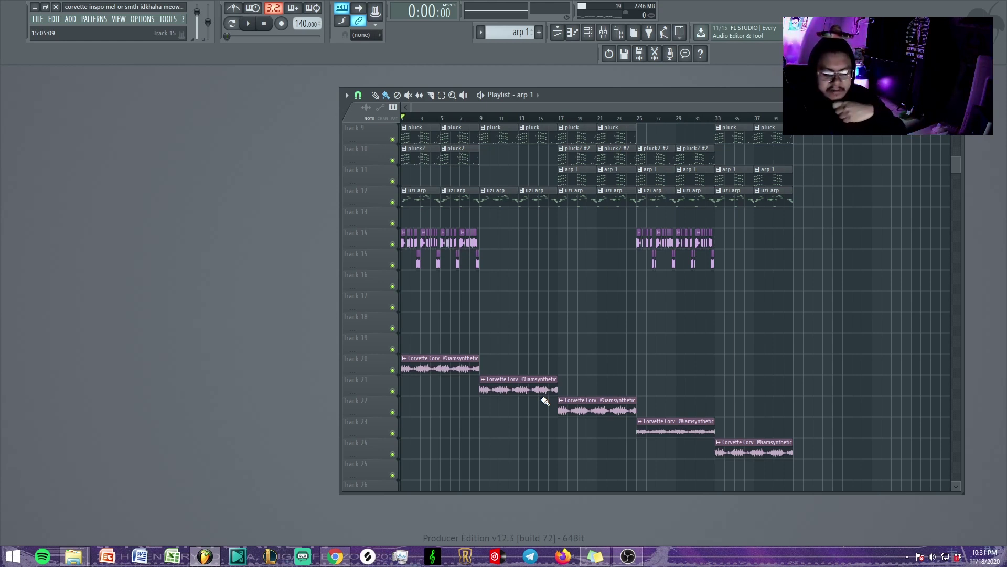
{"action": "scroll", "coordinate": [545, 402], "scroll_direction": "up", "scroll_amount": 6}
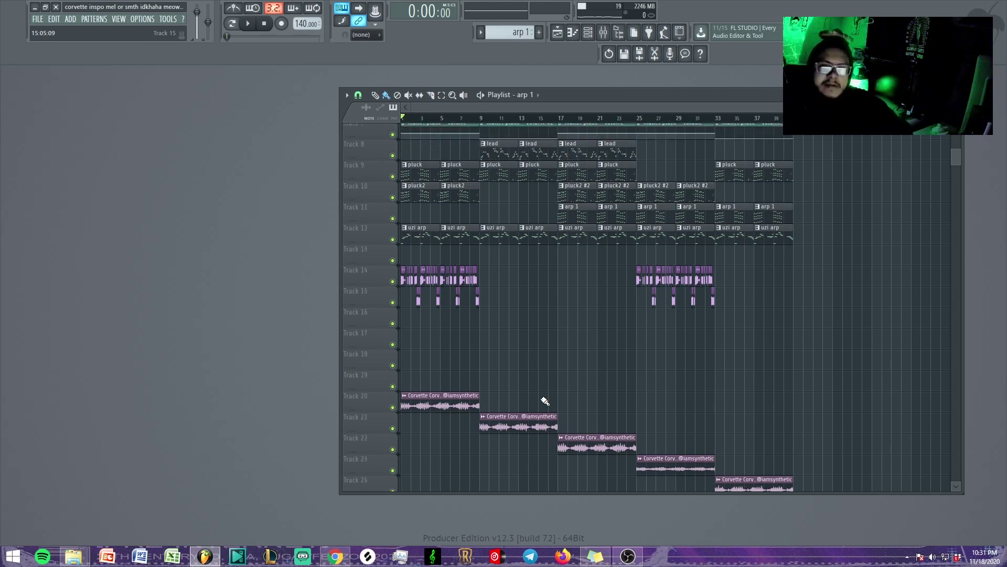
{"action": "scroll", "coordinate": [545, 401], "scroll_direction": "down", "scroll_amount": 2}
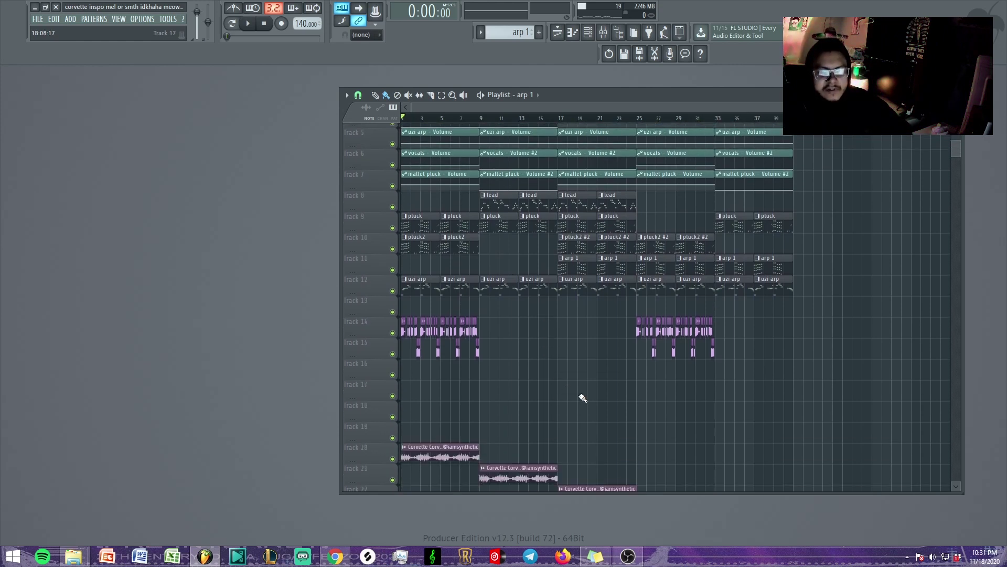
Step: Move the five Corvette audio clips up two tracks so they occupy Tracks 18 to 22, and deselect them
{"action": "left_click_drag", "start_coordinate": [742, 490], "coordinate": [420, 378]}
{"action": "scroll", "coordinate": [482, 378], "scroll_direction": "up", "scroll_amount": 2}
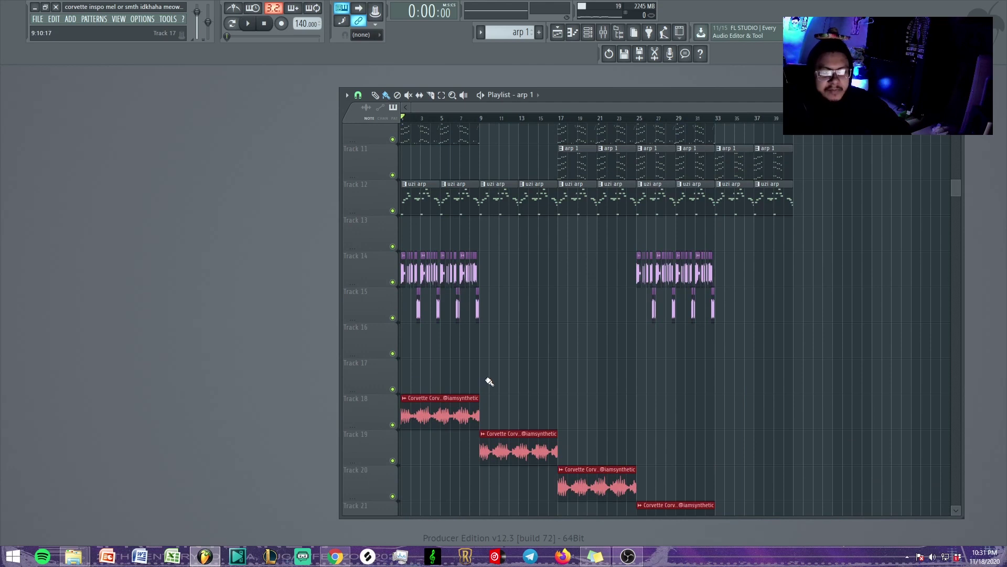
{"action": "left_click_drag", "start_coordinate": [484, 326], "coordinate": [485, 351]}
{"action": "scroll", "coordinate": [523, 352], "scroll_direction": "down", "scroll_amount": 2}
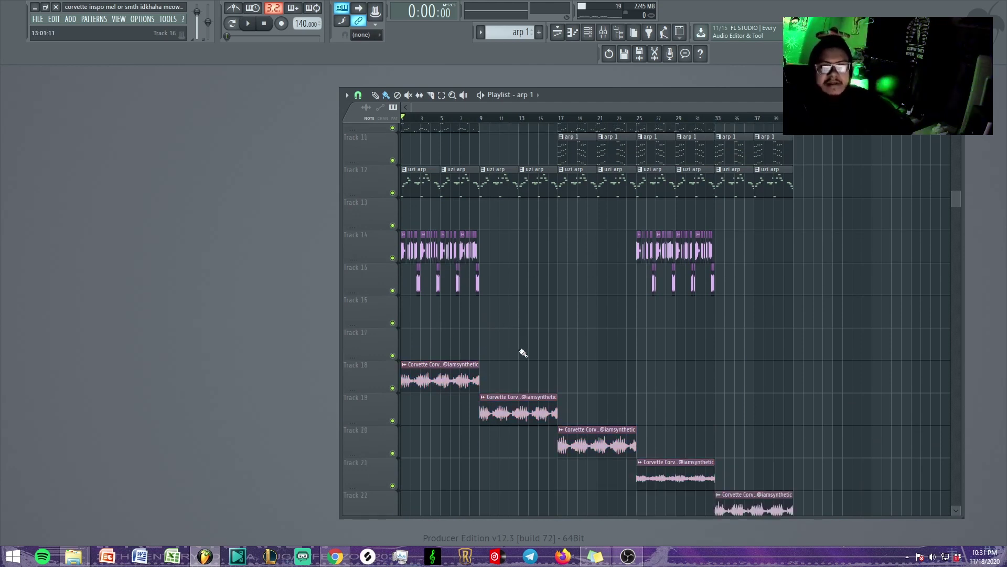
{"action": "scroll", "coordinate": [523, 352], "scroll_direction": "up", "scroll_amount": 3}
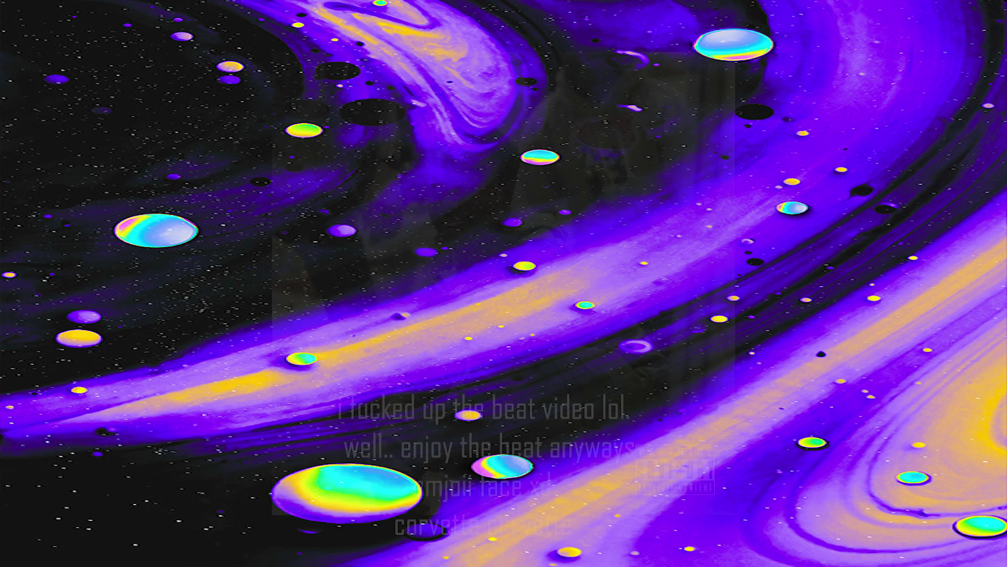